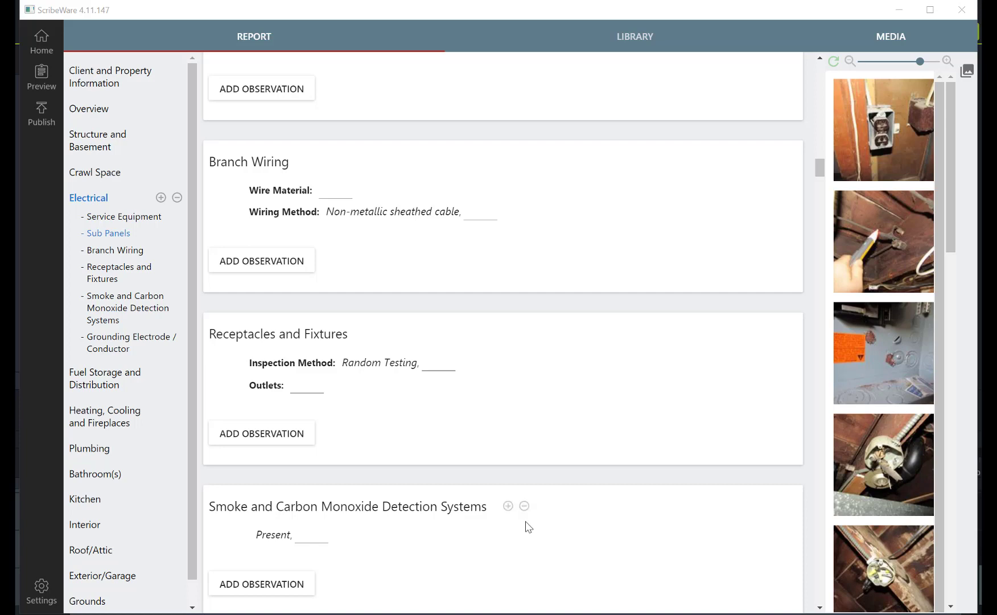
# - Add the red-flags library comment under Branch Wiring as Major Concern E-1, recommending a licensed electrician
pyautogui.moveTo(955, 196); pyautogui.dragTo(968, 506)
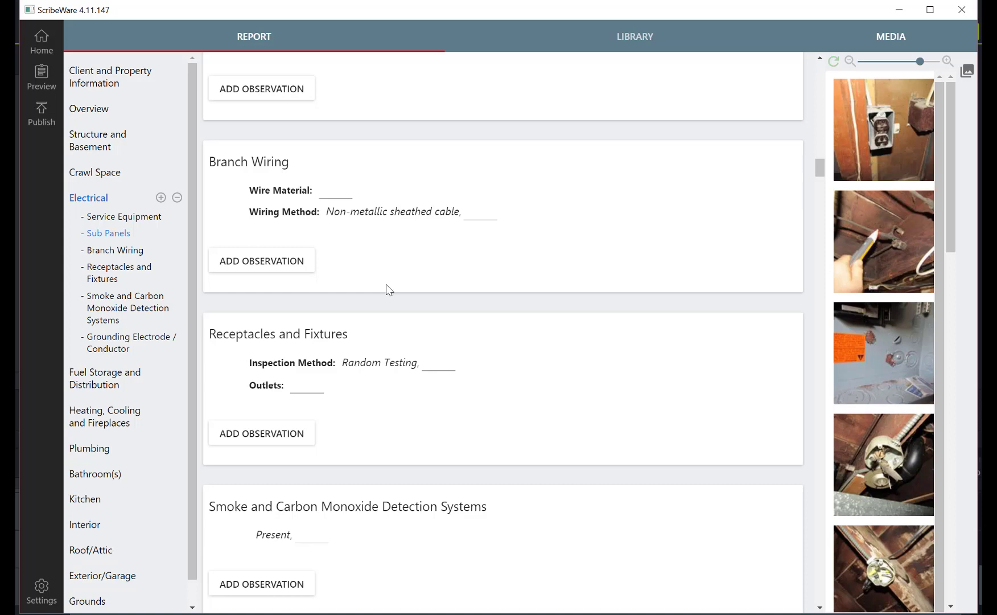
pyautogui.click(264, 260)
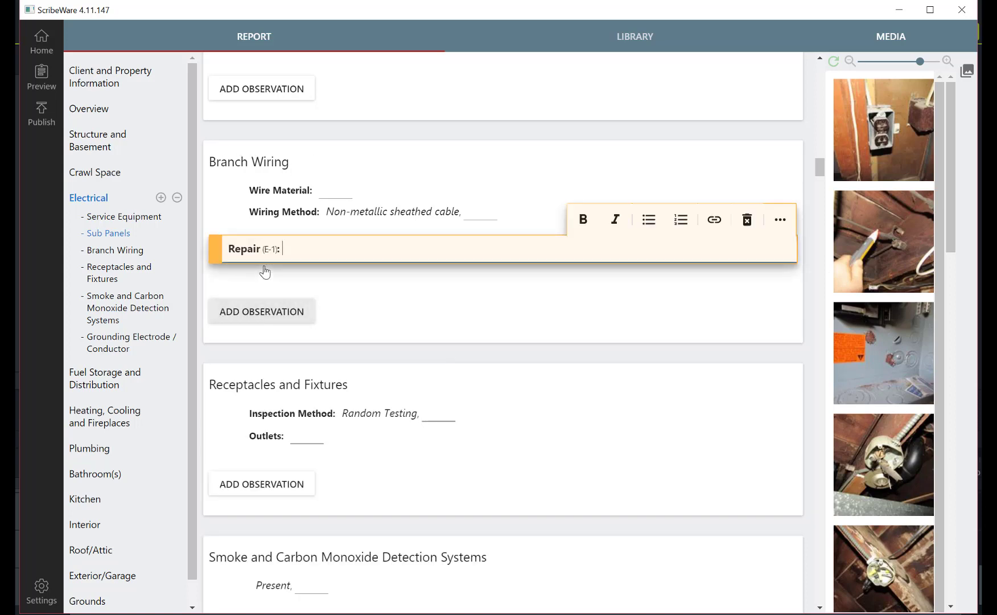
pyautogui.write('numer')
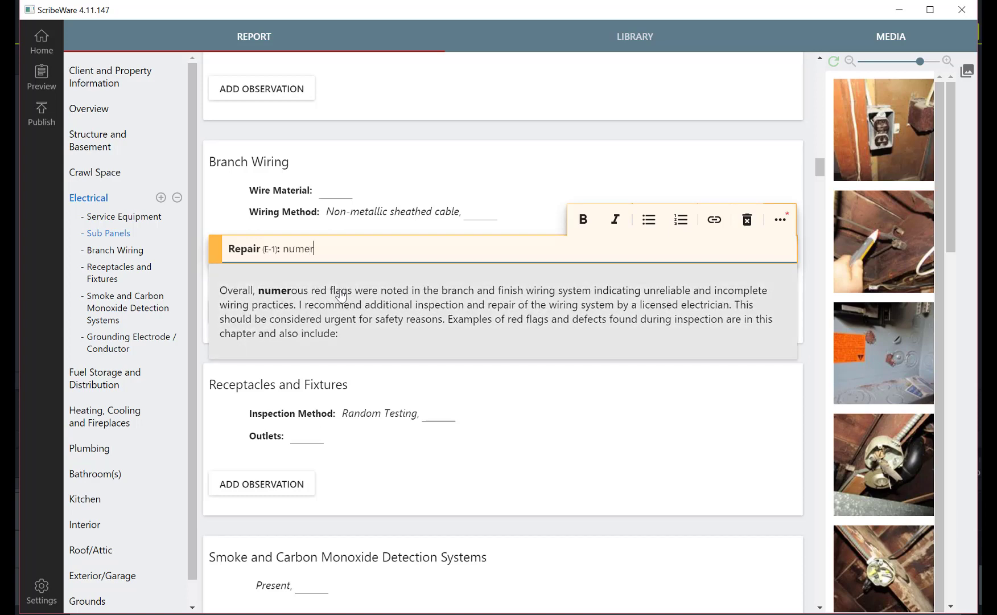
pyautogui.click(341, 295)
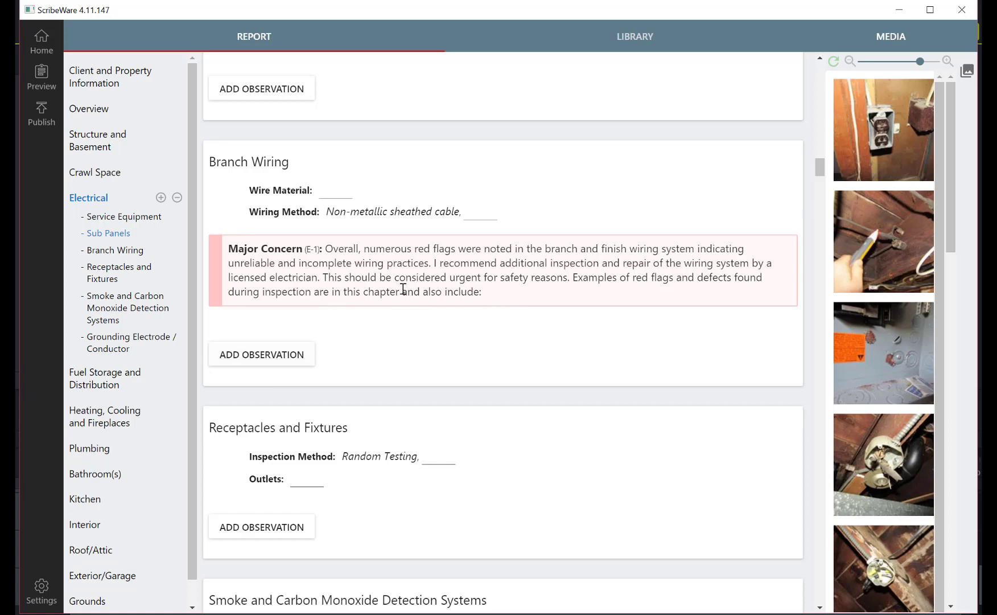
# - Attach the receptacle photo and the first wiring defect photos to the E-1 Major Concern
pyautogui.moveTo(908, 124); pyautogui.dragTo(591, 242)
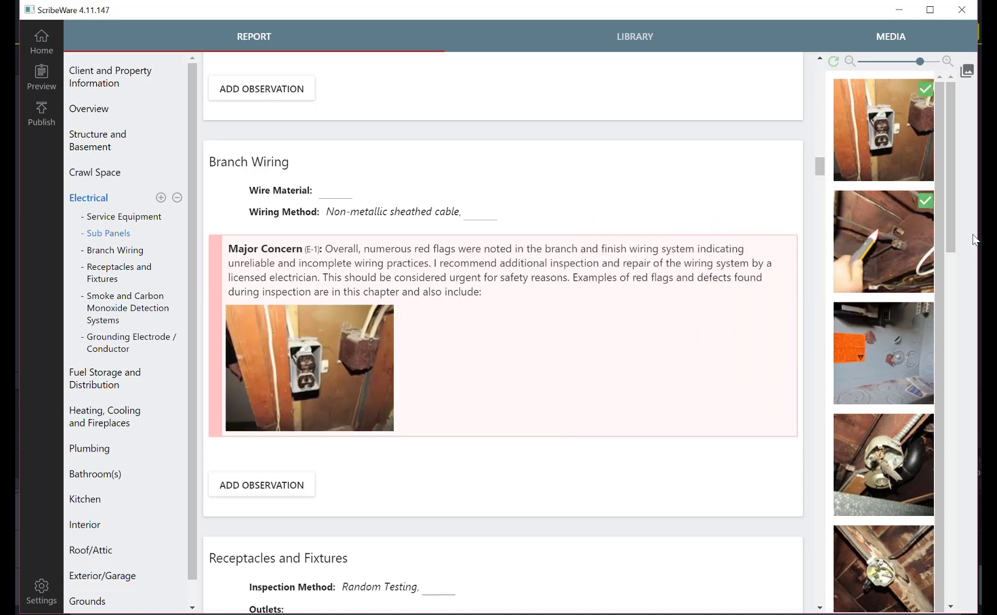
pyautogui.moveTo(946, 238); pyautogui.dragTo(946, 308)
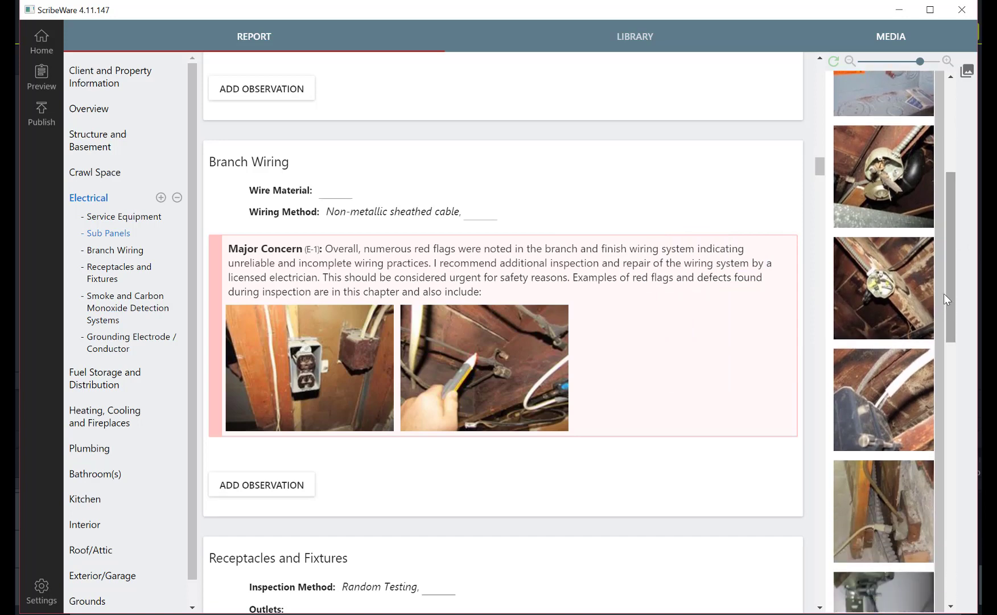
pyautogui.moveTo(885, 182); pyautogui.dragTo(638, 330)
pyautogui.moveTo(902, 285); pyautogui.dragTo(807, 486)
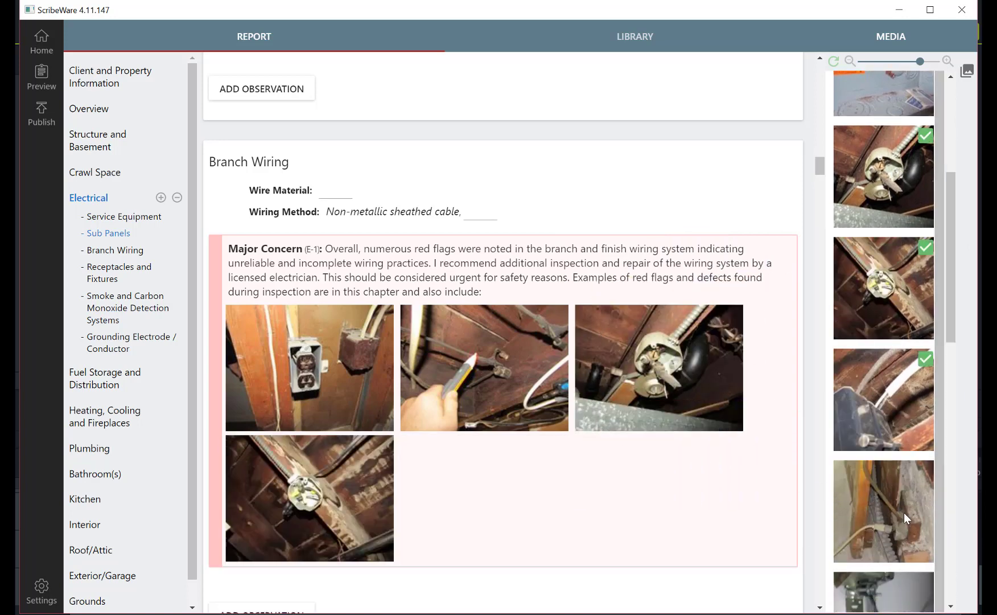
pyautogui.moveTo(904, 513); pyautogui.dragTo(692, 445)
pyautogui.moveTo(951, 315); pyautogui.dragTo(952, 424)
pyautogui.moveTo(890, 297); pyautogui.dragTo(605, 369)
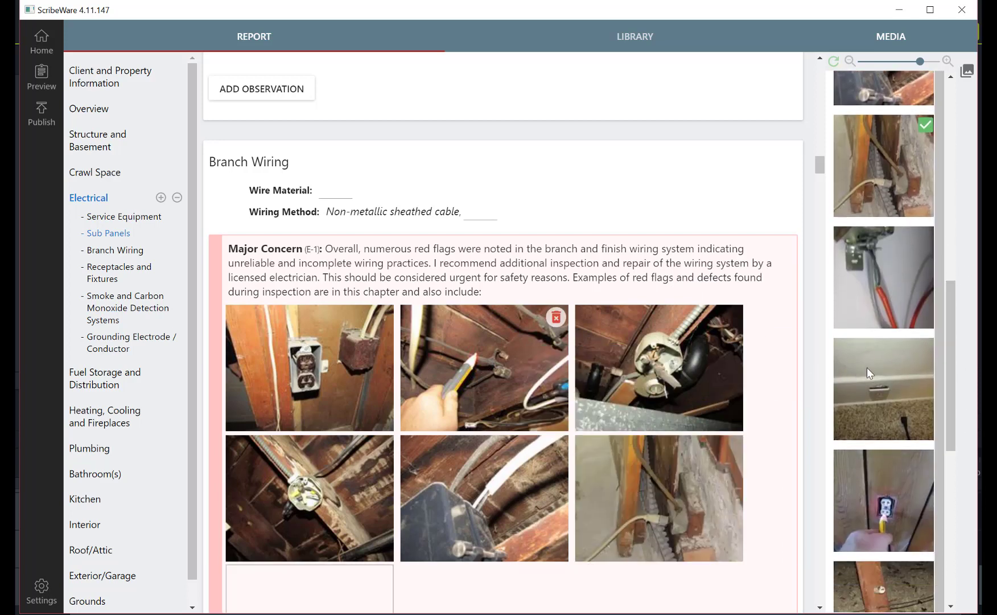
# - Attach the red cable, wall plate, outlet tester and last defect photos to the concern
pyautogui.moveTo(867, 367); pyautogui.dragTo(576, 373)
pyautogui.moveTo(891, 494); pyautogui.dragTo(764, 473)
pyautogui.moveTo(953, 433); pyautogui.dragTo(957, 500)
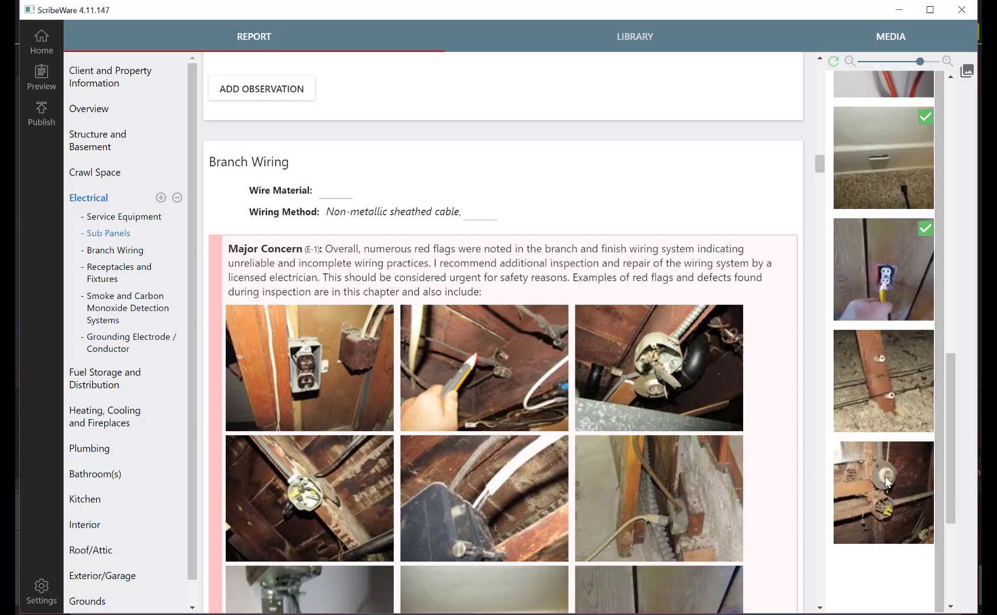
pyautogui.moveTo(886, 476); pyautogui.dragTo(734, 453)
pyautogui.moveTo(953, 490); pyautogui.dragTo(954, 264)
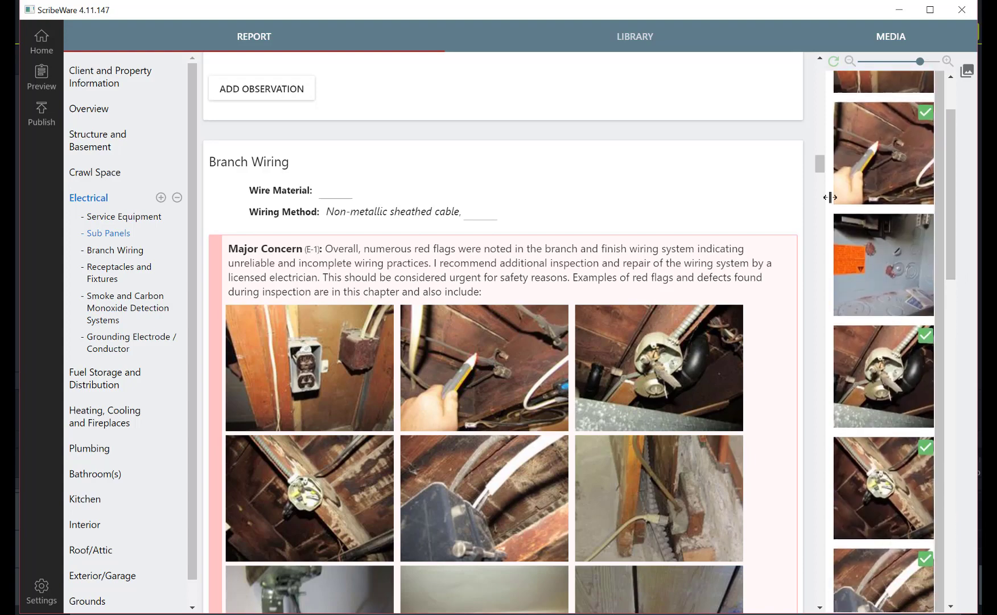
pyautogui.moveTo(820, 165); pyautogui.dragTo(820, 171)
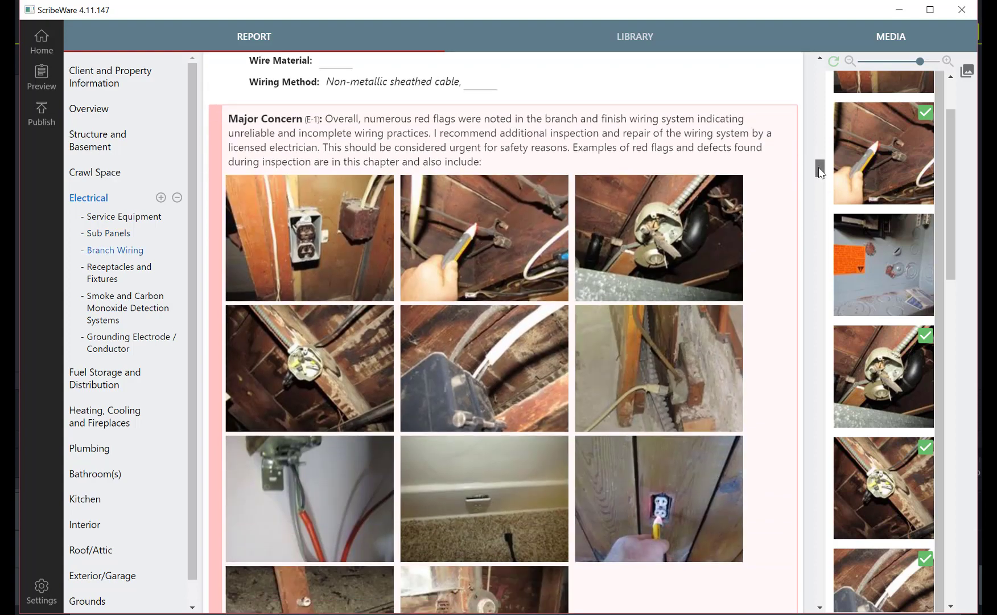
# - Caption the first concern photo as missing electrical cover plates around the house
pyautogui.click(312, 236)
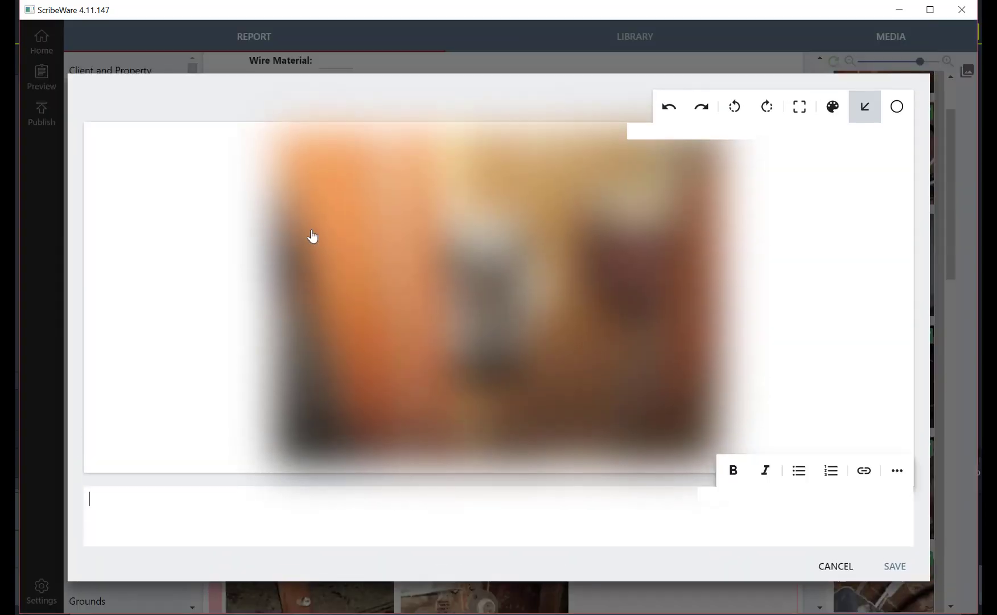
pyautogui.write('m')
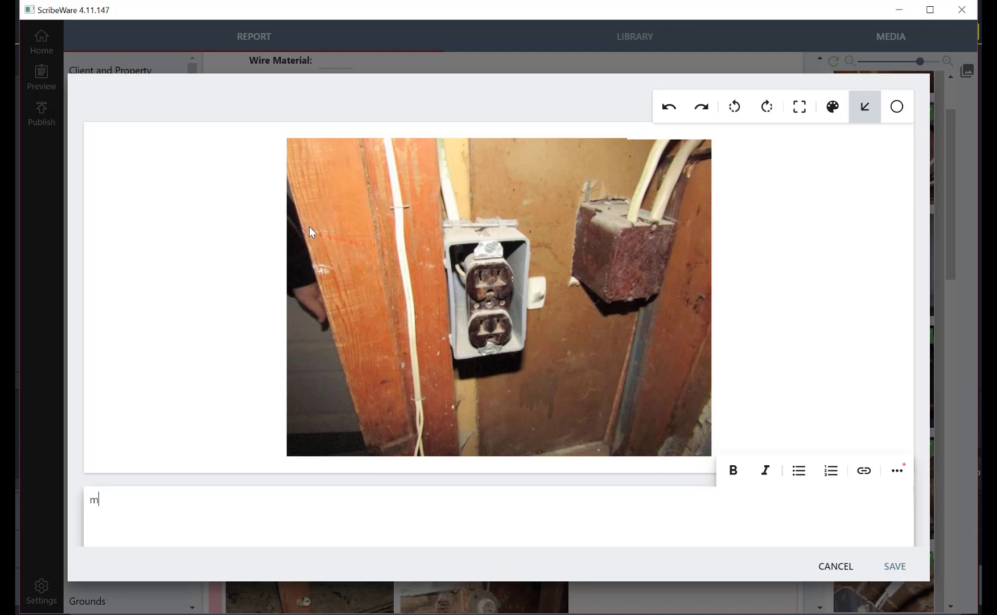
pyautogui.write('iss')
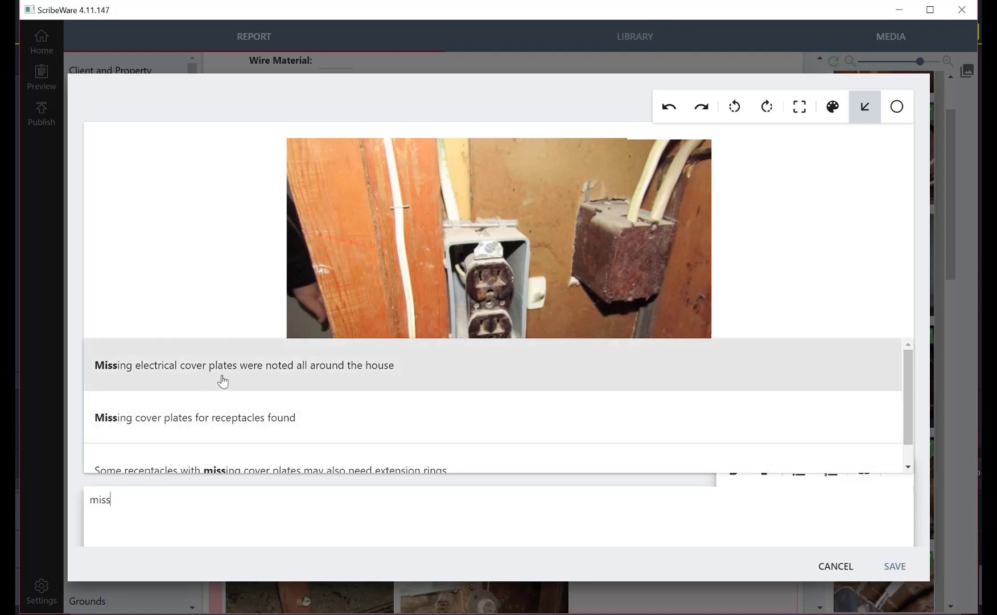
pyautogui.press('Escape')
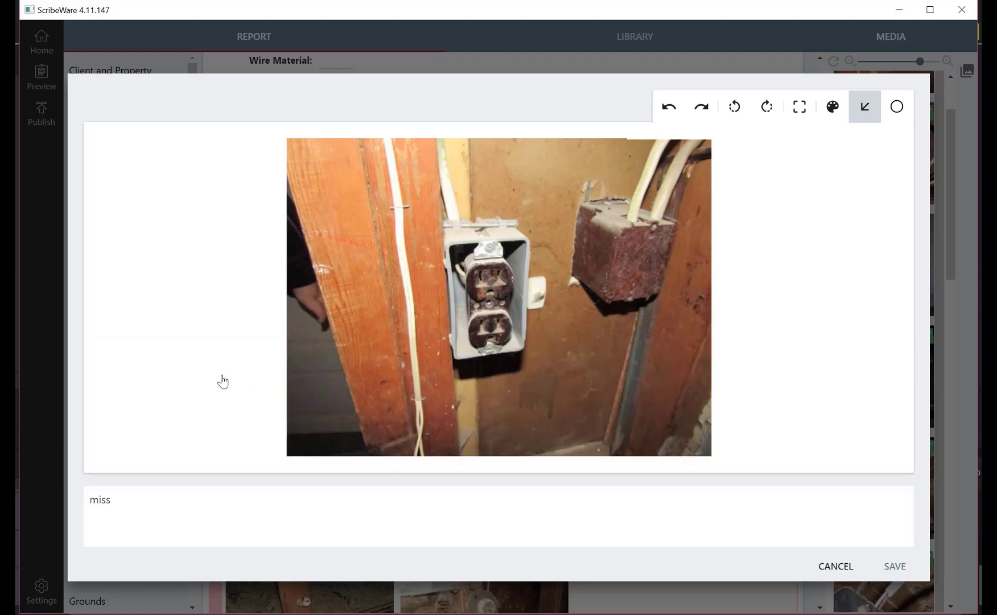
pyautogui.click(116, 507)
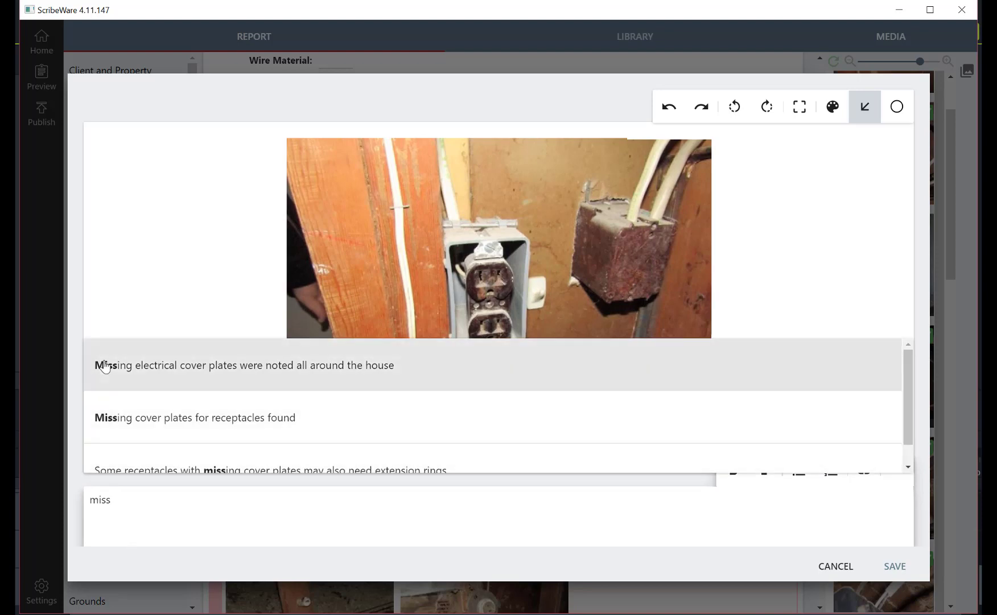
pyautogui.click(105, 366)
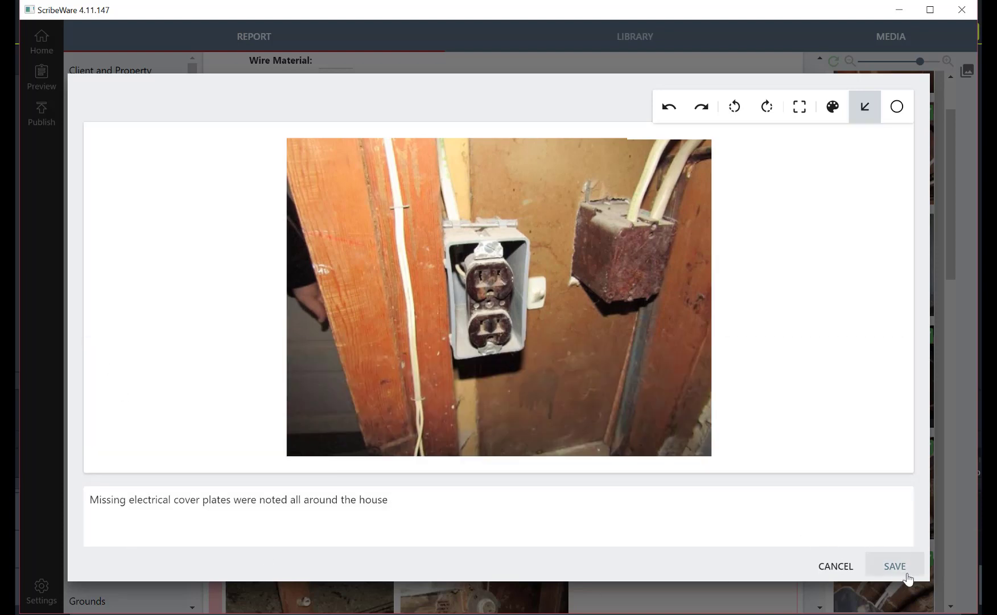
pyautogui.click(907, 577)
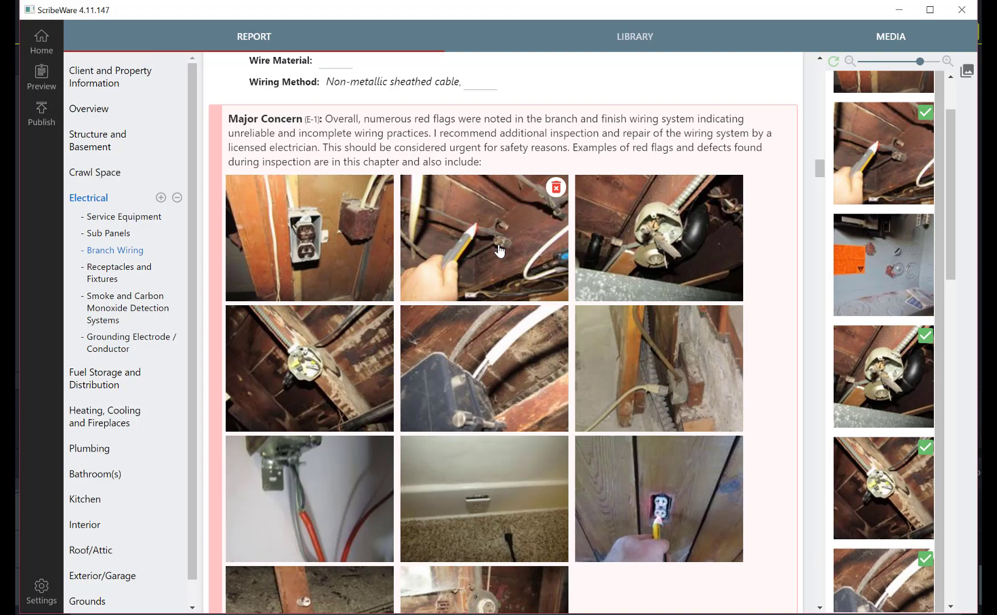
# - Caption the second photo as active knob and tube wiring in the basement
pyautogui.click(500, 252)
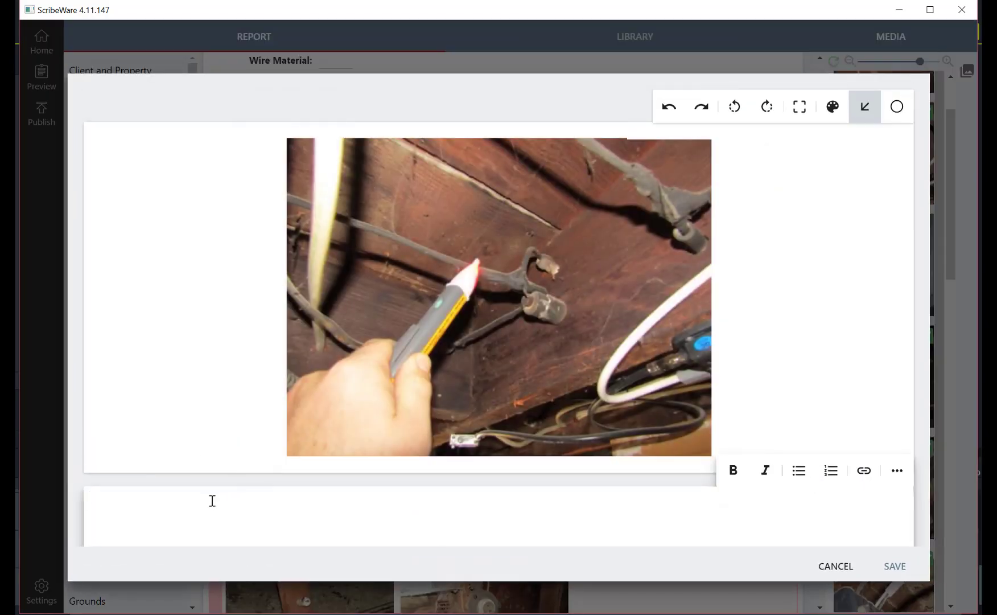
pyautogui.write('knob')
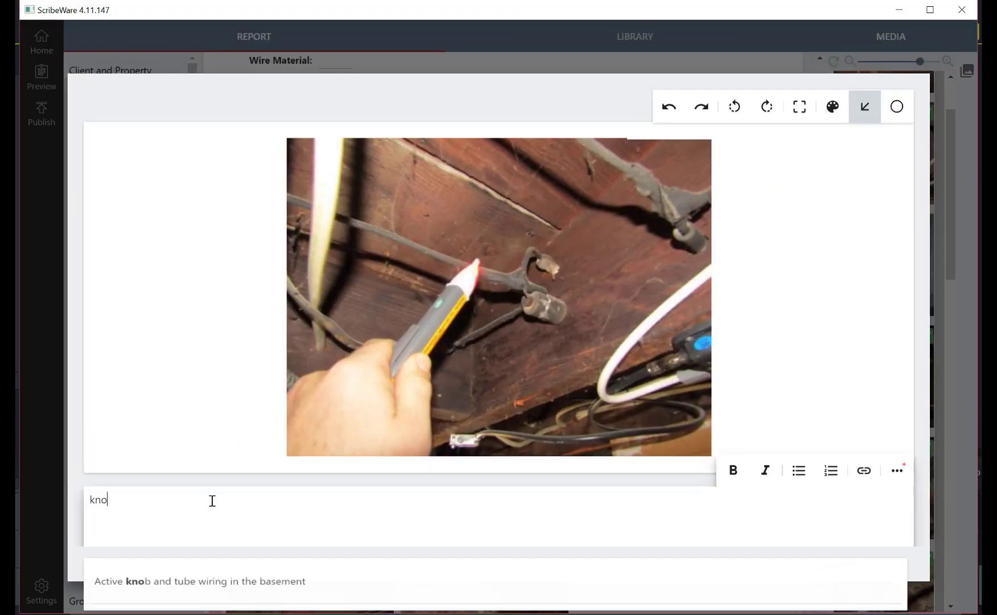
pyautogui.click(175, 587)
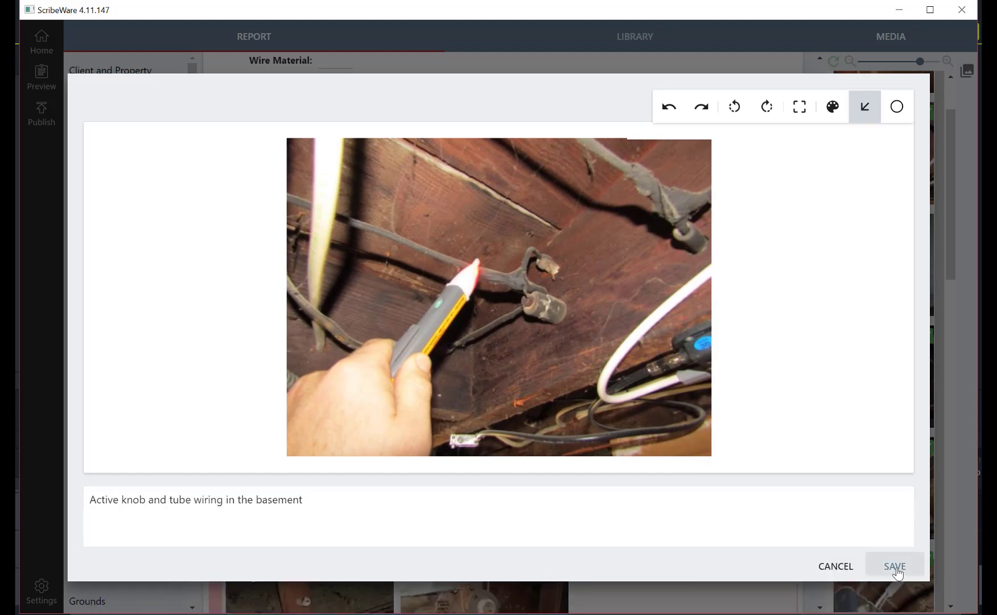
pyautogui.click(898, 574)
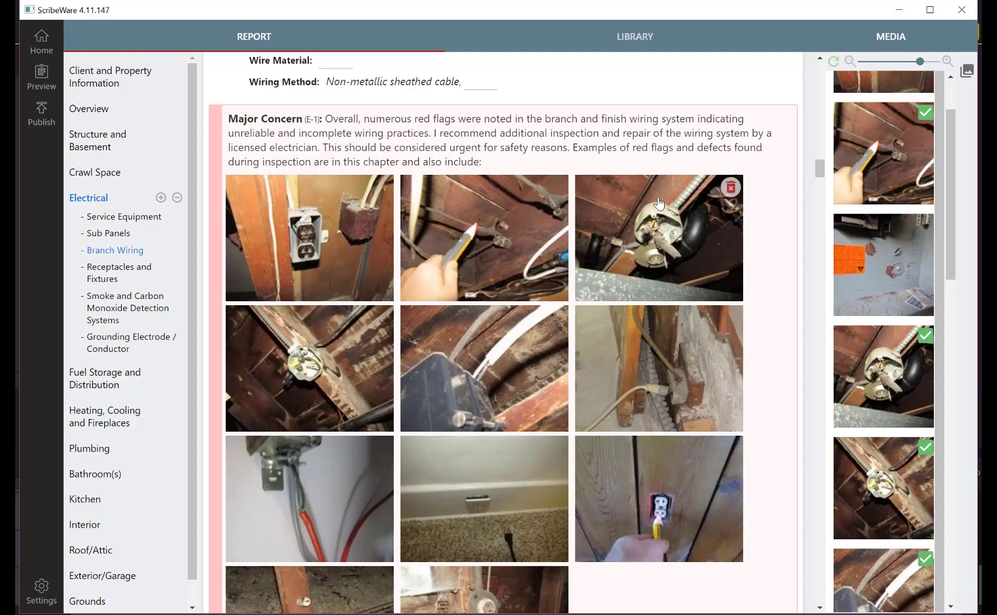
# - Caption the third photo about open junction boxes, '- see basement ceiling', and circle the box
pyautogui.click(380, 454)
pyautogui.click(270, 517)
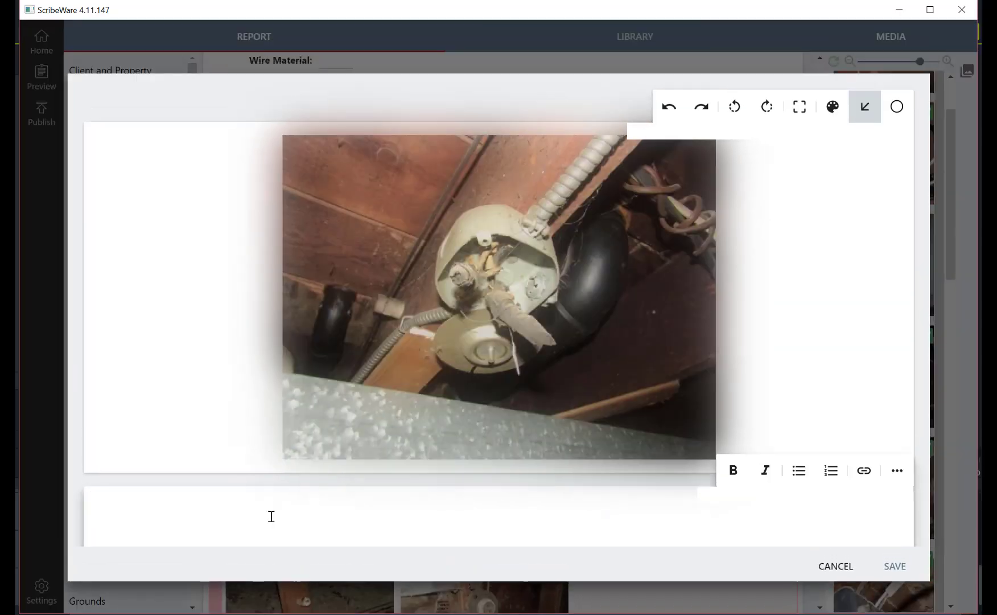
pyautogui.write('open')
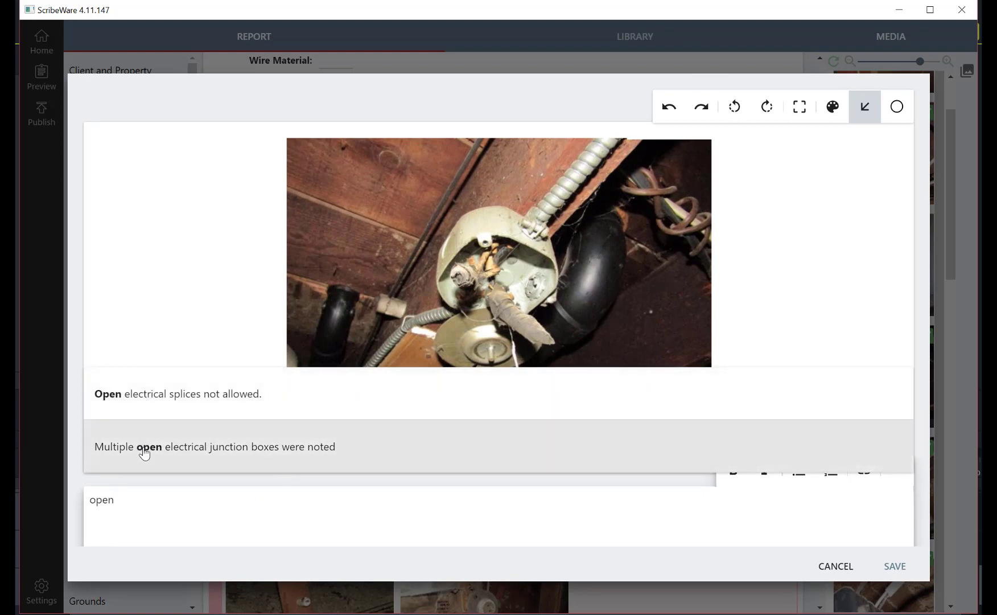
pyautogui.click(139, 447)
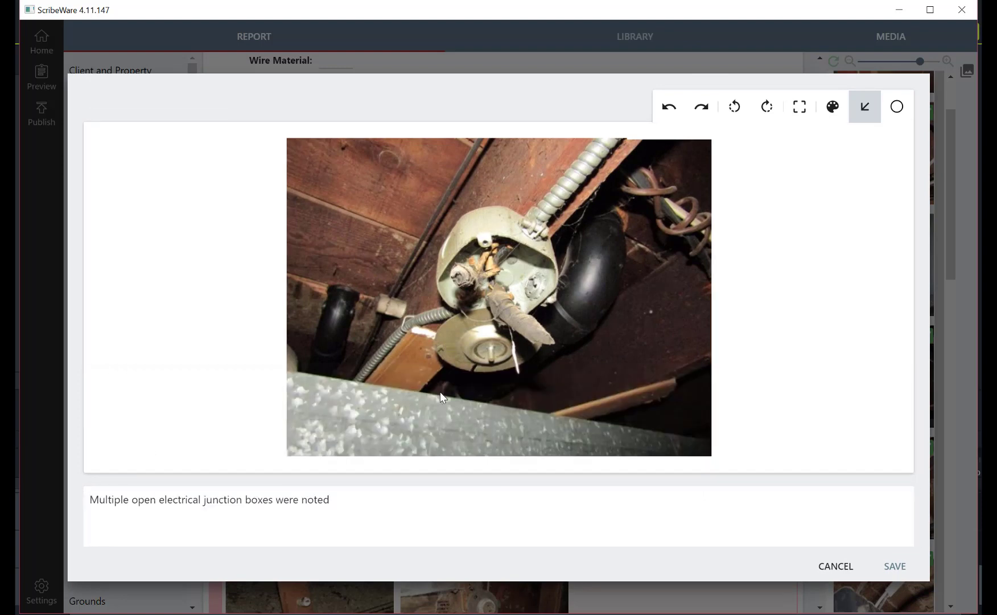
pyautogui.click(897, 108)
pyautogui.moveTo(484, 249); pyautogui.dragTo(518, 350)
pyautogui.click(335, 501)
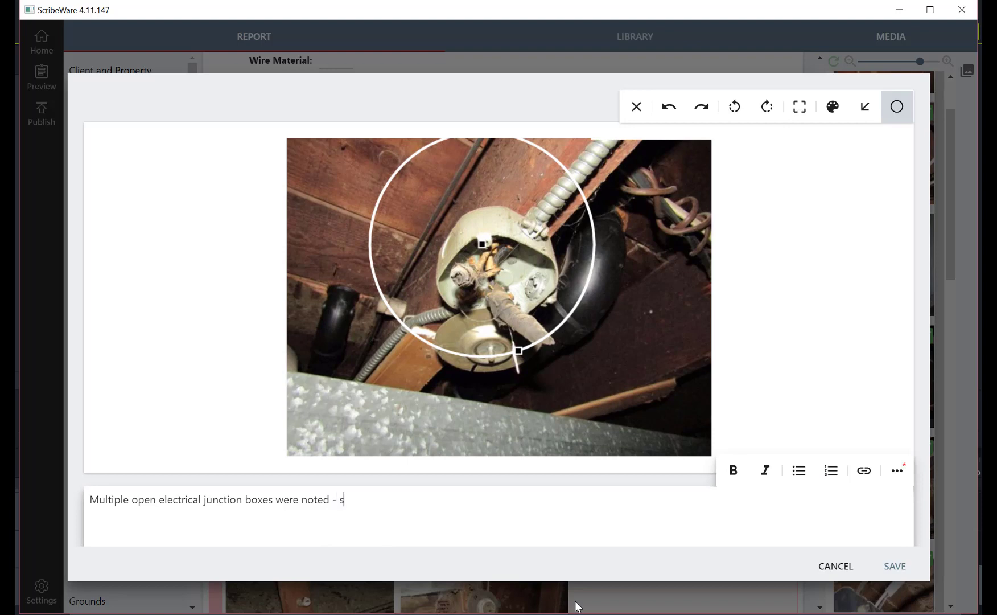
pyautogui.write('- see basement ceiling')
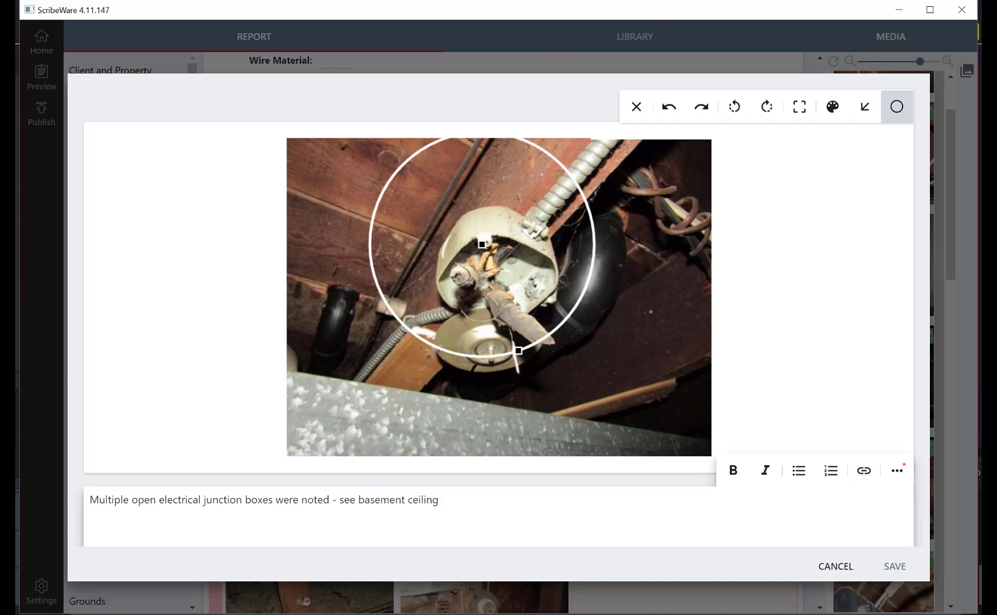
pyautogui.click(874, 564)
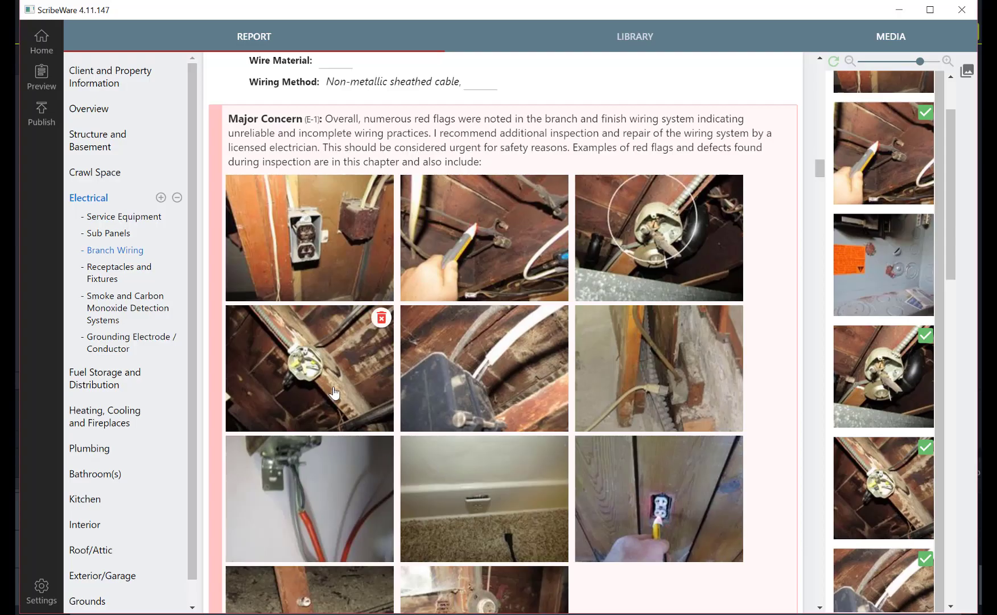
# - Circle the junction box on the beam in the fourth photo
pyautogui.click(329, 391)
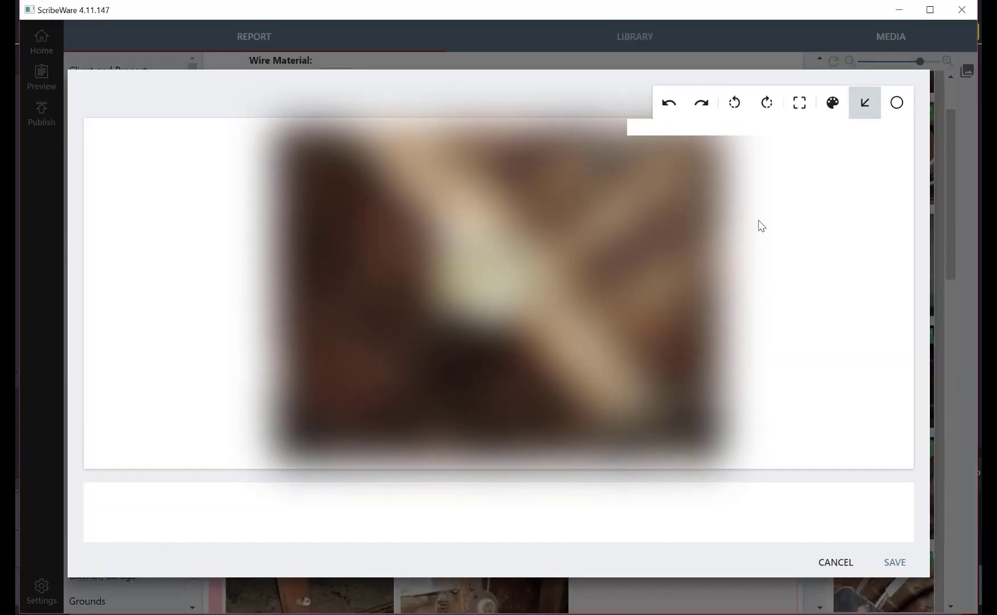
pyautogui.click(897, 107)
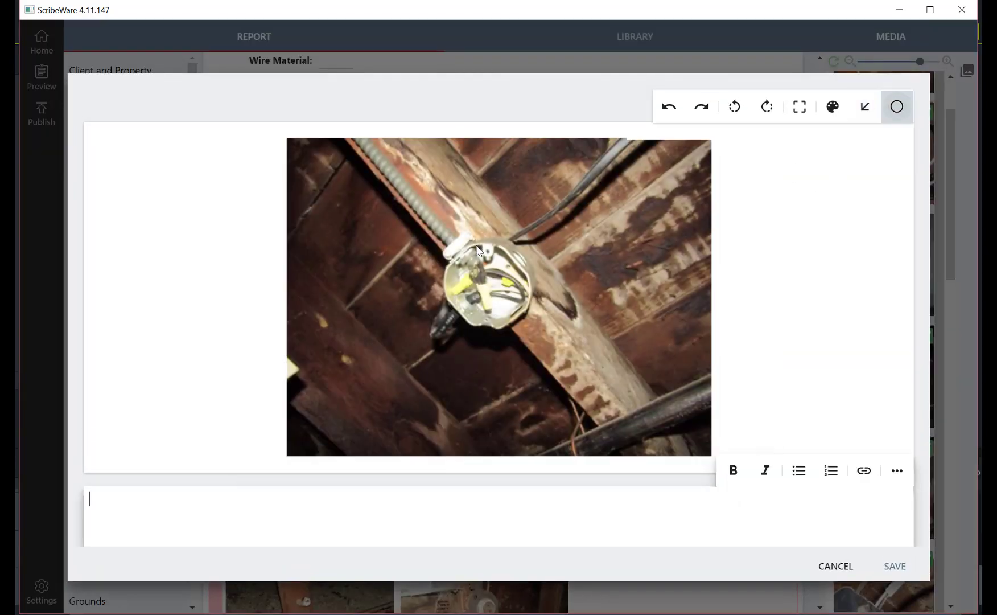
pyautogui.moveTo(478, 256)
pyautogui.mouseDown()
pyautogui.moveTo(497, 330)
pyautogui.moveTo(542, 330)
pyautogui.mouseUp()
pyautogui.click(895, 571)
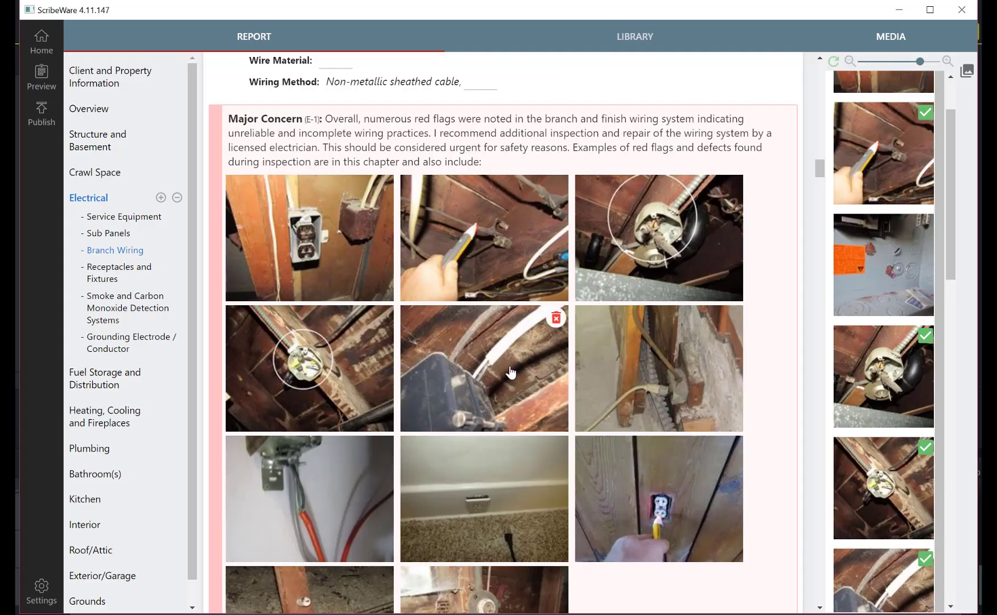
# - Caption the black-box photo as unsleeved cable '- see basement ceiling' and circle the cable entry
pyautogui.click(511, 372)
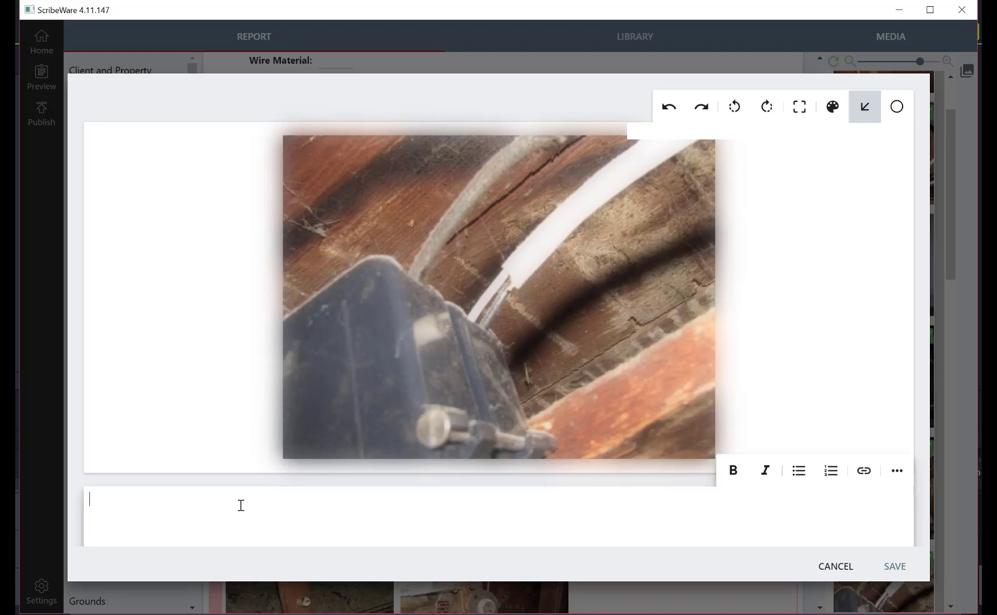
pyautogui.write('sleev')
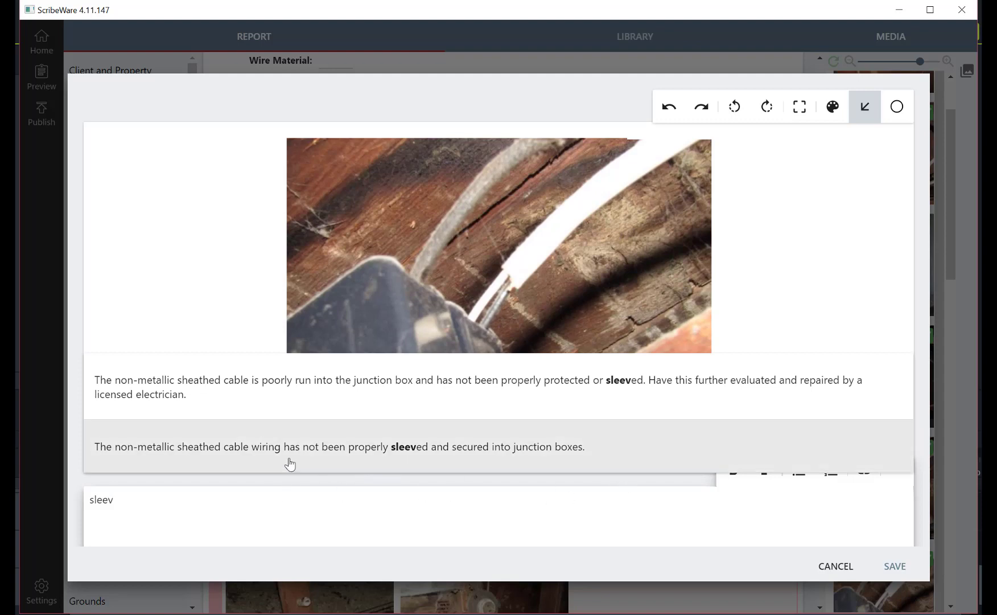
pyautogui.click(211, 458)
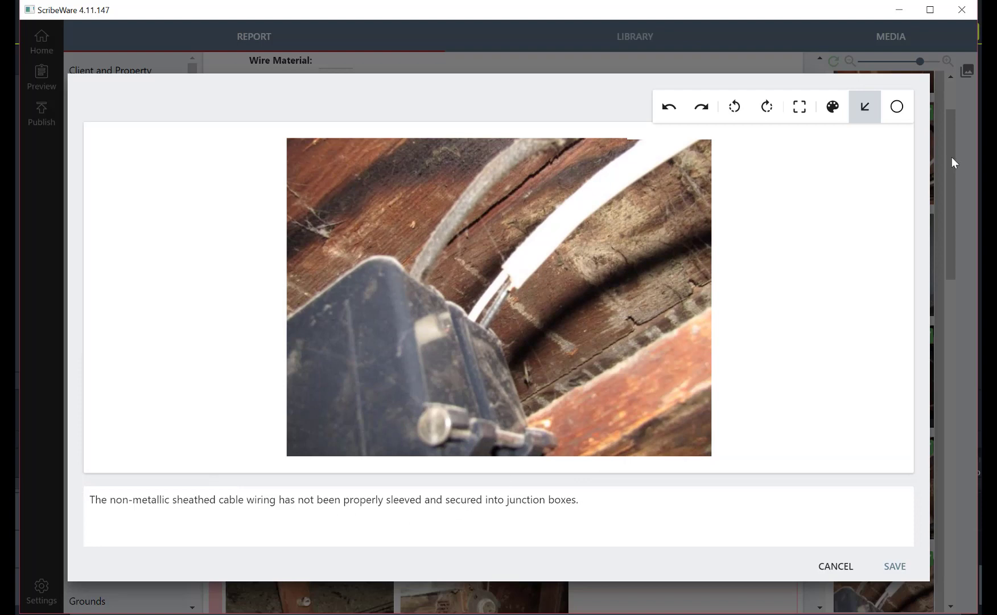
pyautogui.click(897, 107)
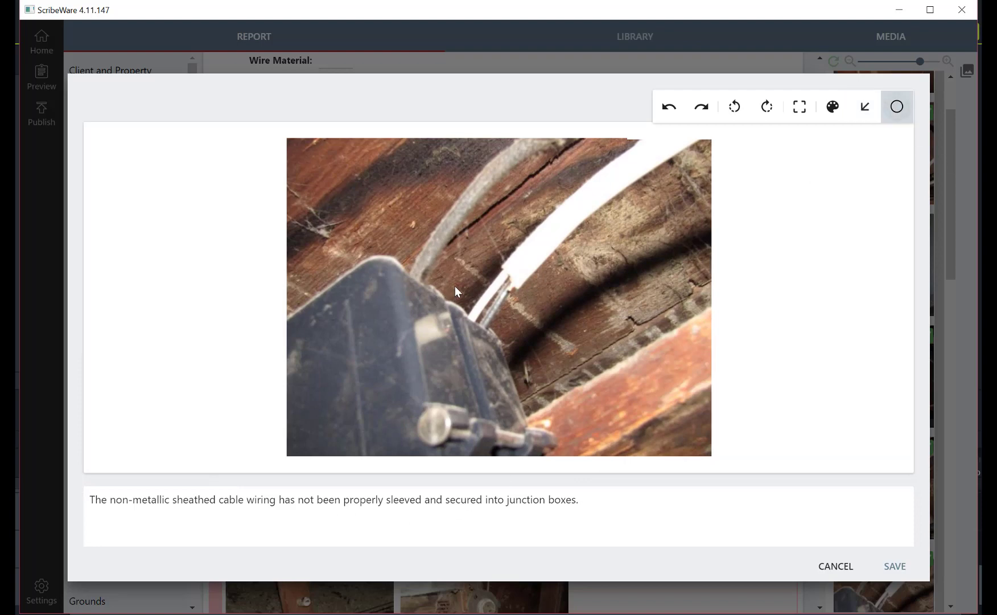
pyautogui.moveTo(455, 286)
pyautogui.mouseDown()
pyautogui.moveTo(521, 338)
pyautogui.moveTo(567, 333)
pyautogui.mouseUp()
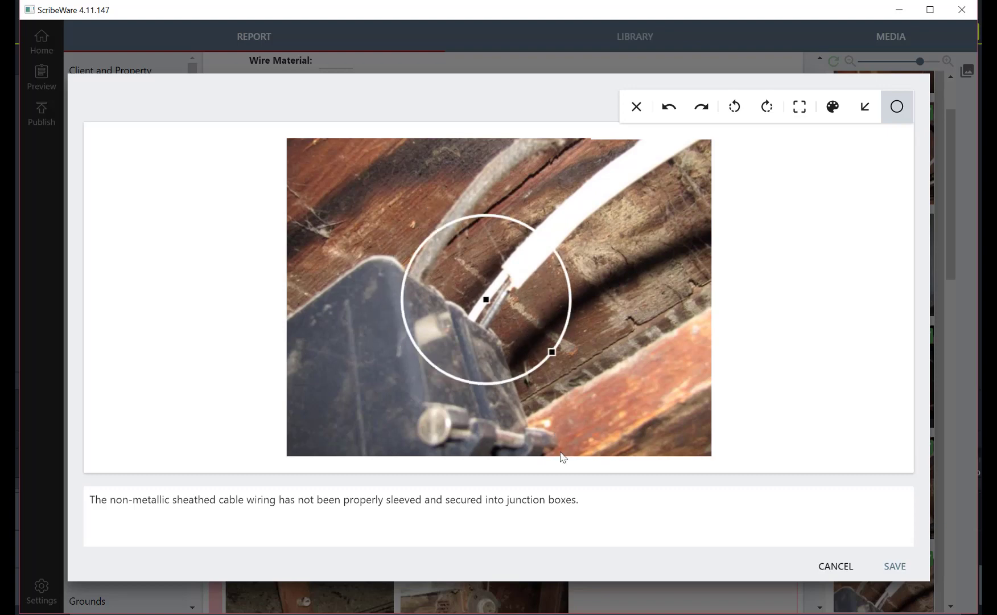
pyautogui.click(577, 499)
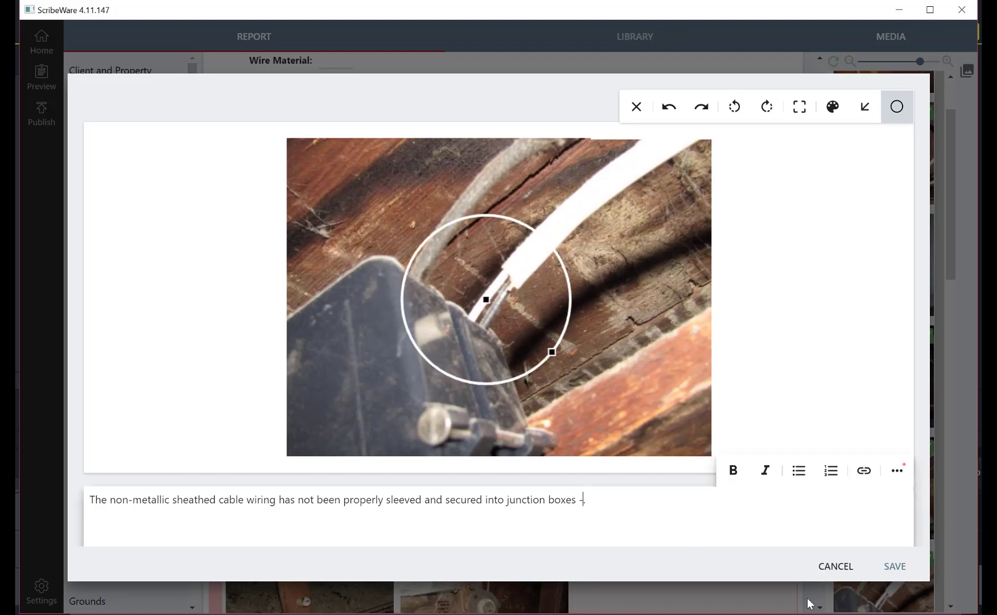
pyautogui.write('- see basement ceiling.')
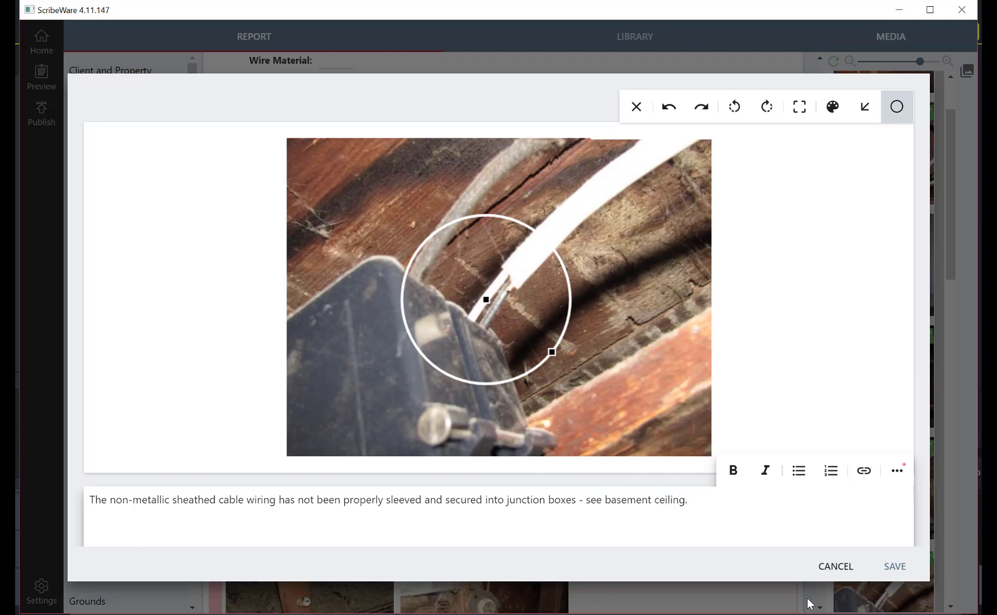
pyautogui.click(894, 566)
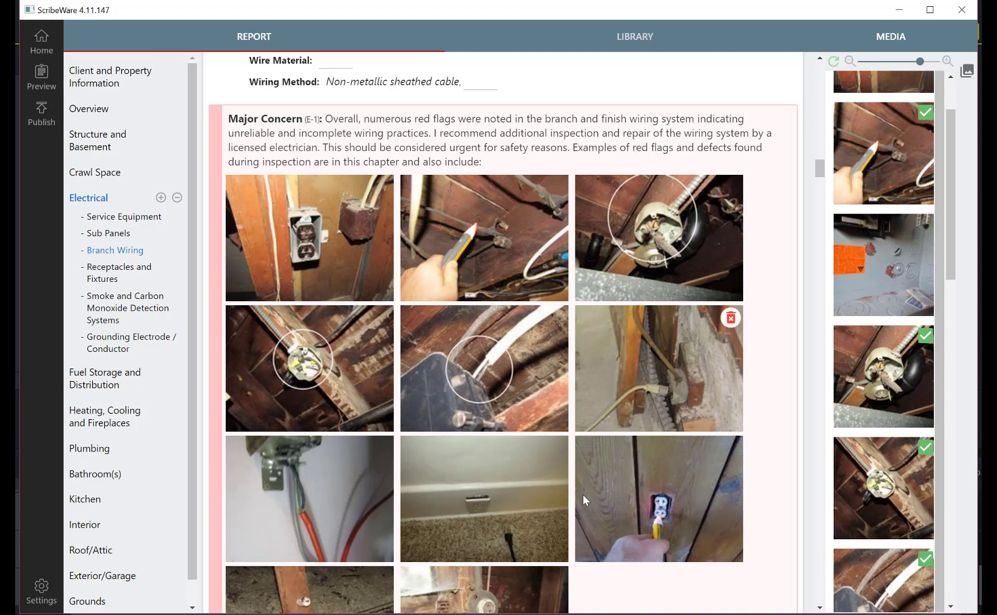
# - Caption the cord photo as unsleeved cable '- see below the basement stairs', circling the cable entry
pyautogui.click(708, 392)
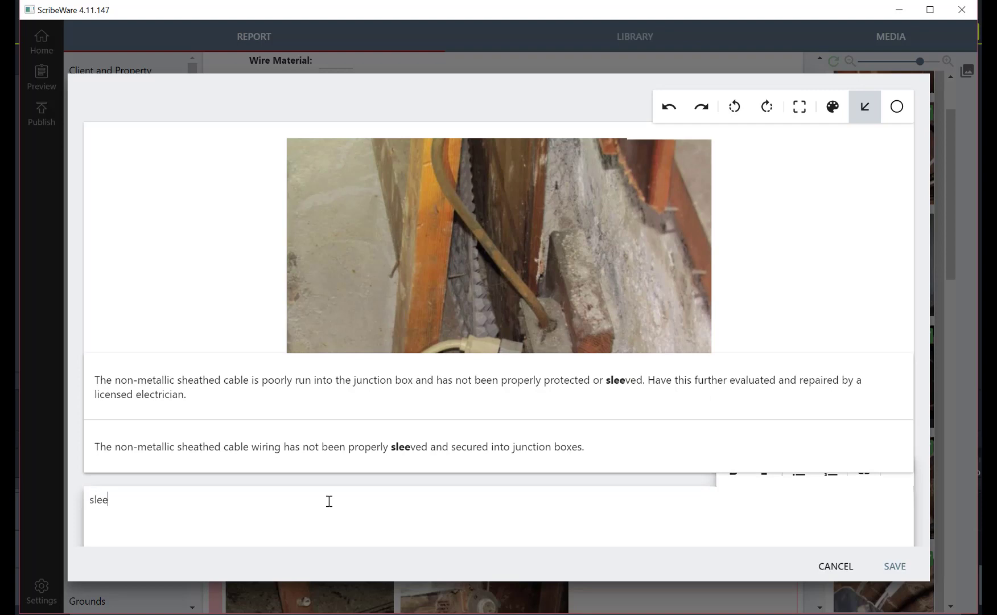
pyautogui.click(276, 457)
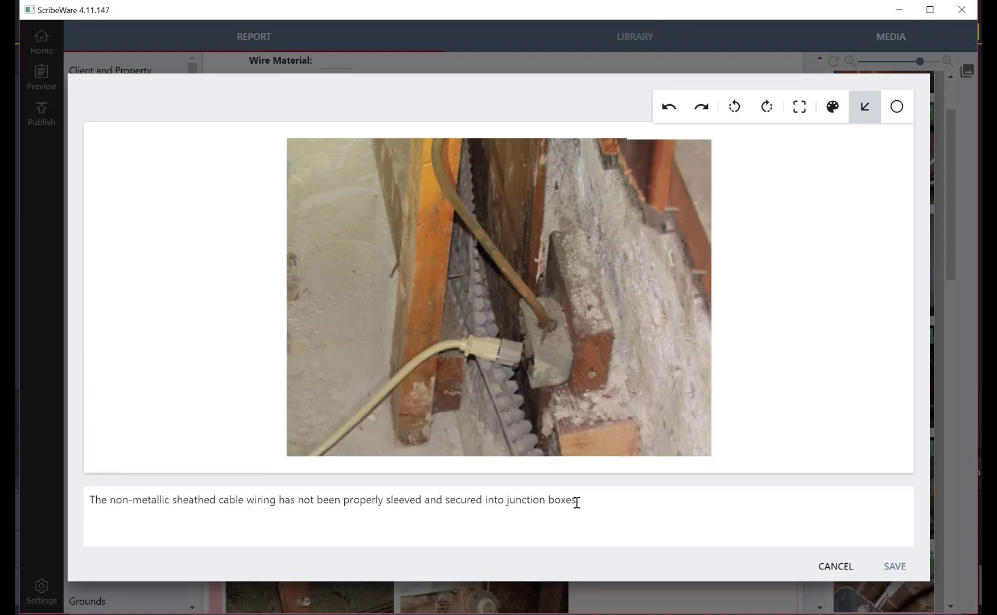
pyautogui.click(577, 503)
pyautogui.write('- s')
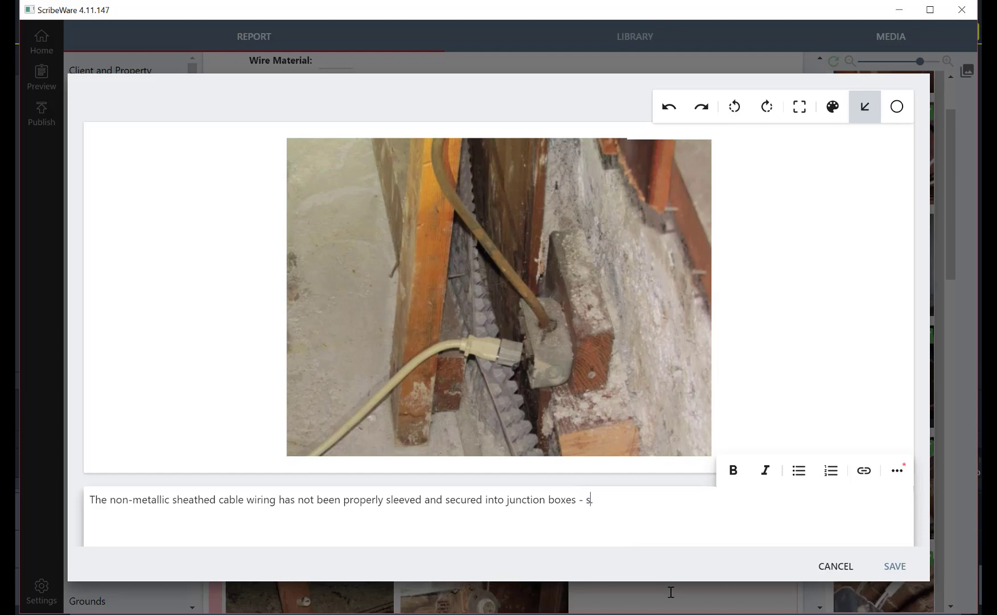
pyautogui.write('ee below the basement stairs')
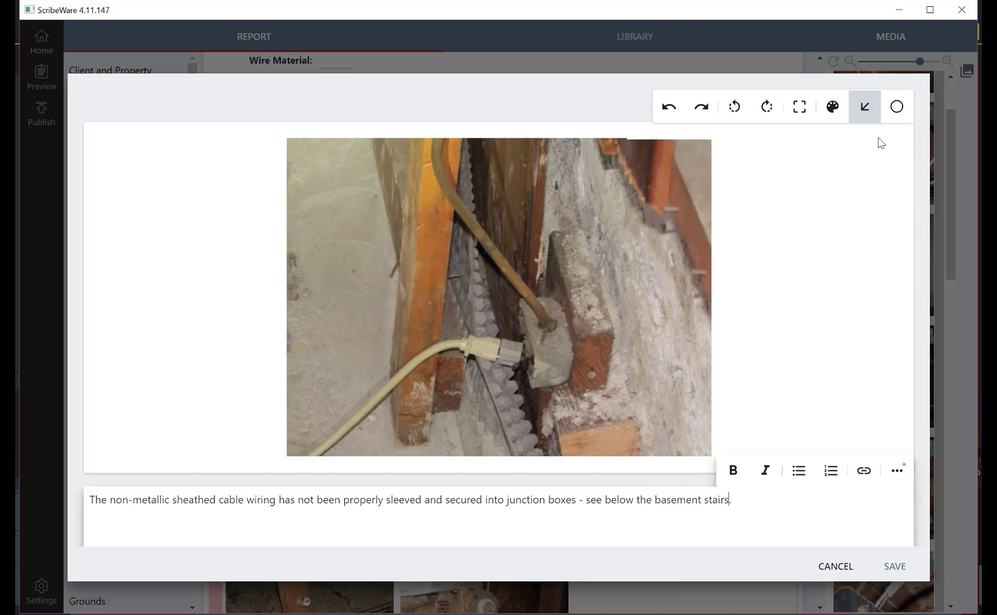
pyautogui.click(898, 106)
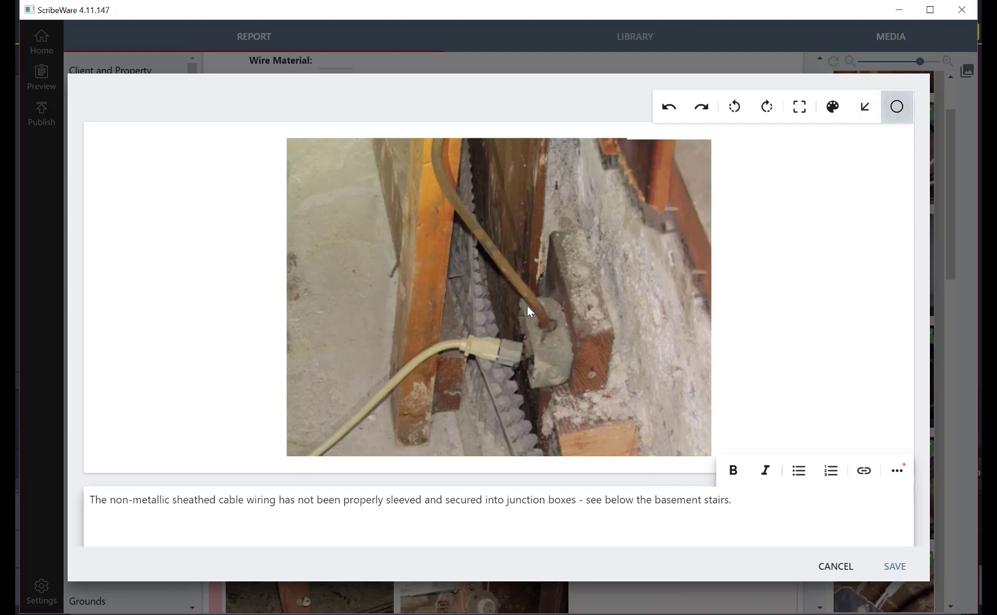
pyautogui.moveTo(529, 309); pyautogui.dragTo(558, 379)
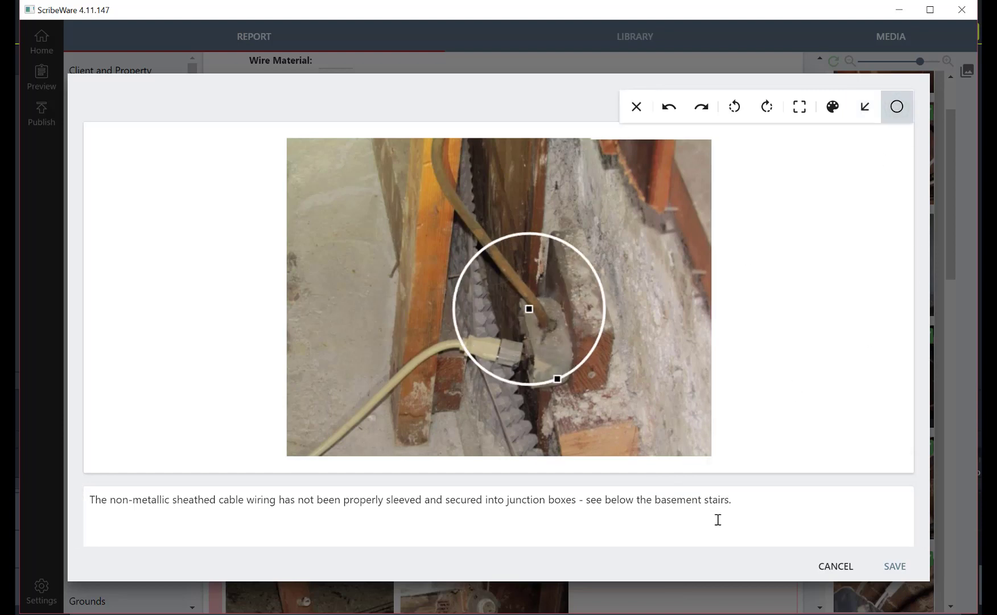
pyautogui.click(901, 571)
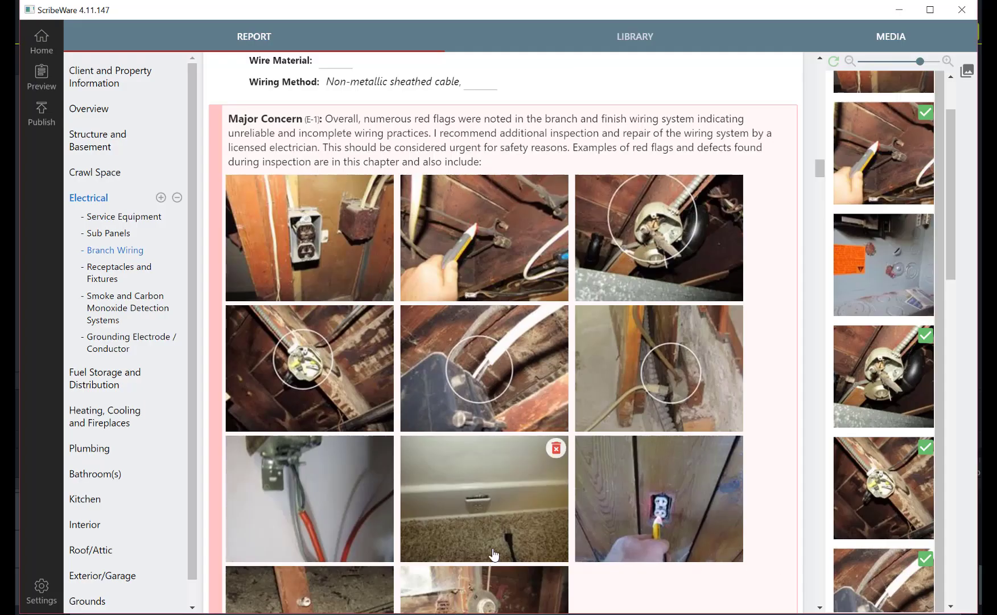
# - Caption the red-wire photo 'Exposed wires noted... - see wiring to disposer' and circle the exposed wires
pyautogui.click(322, 512)
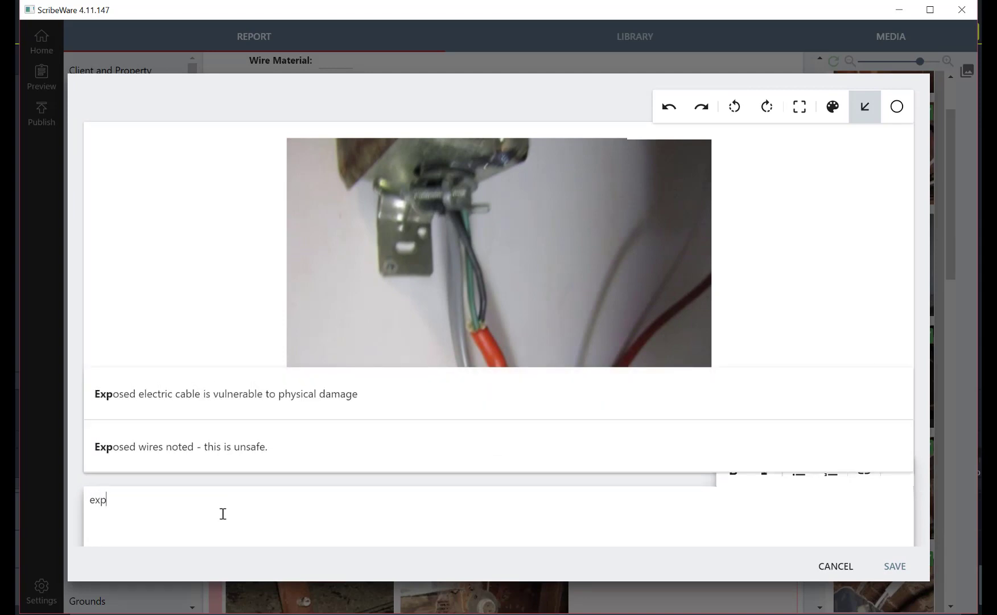
pyautogui.click(220, 455)
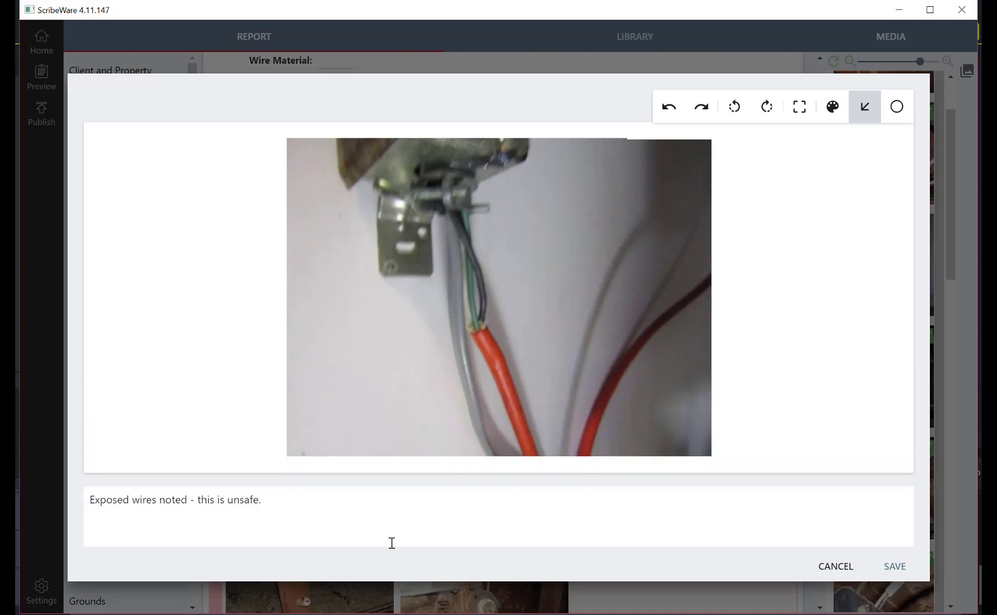
pyautogui.click(282, 501)
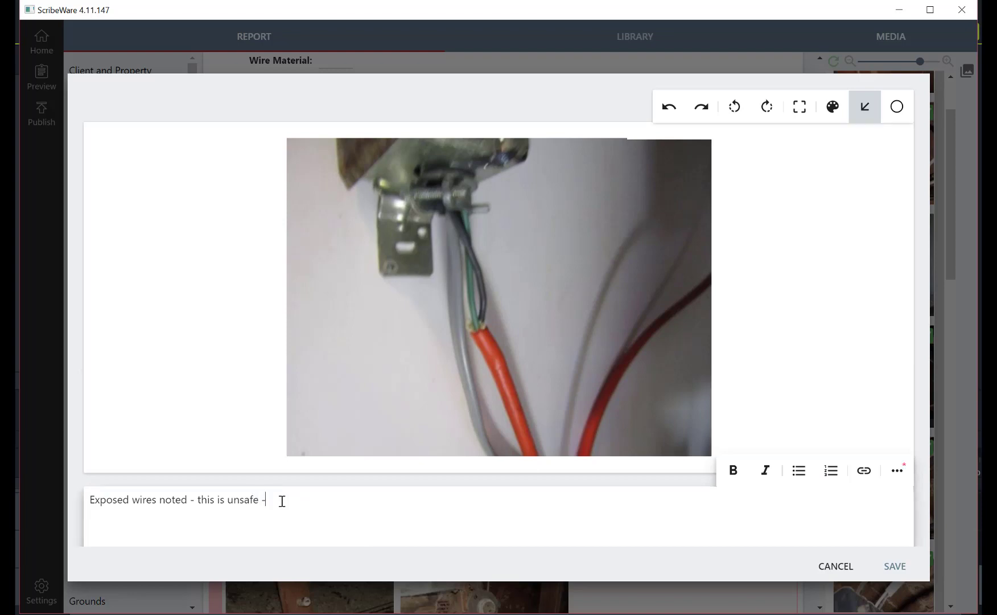
pyautogui.write('- see wiring to disposer.')
pyautogui.click(892, 115)
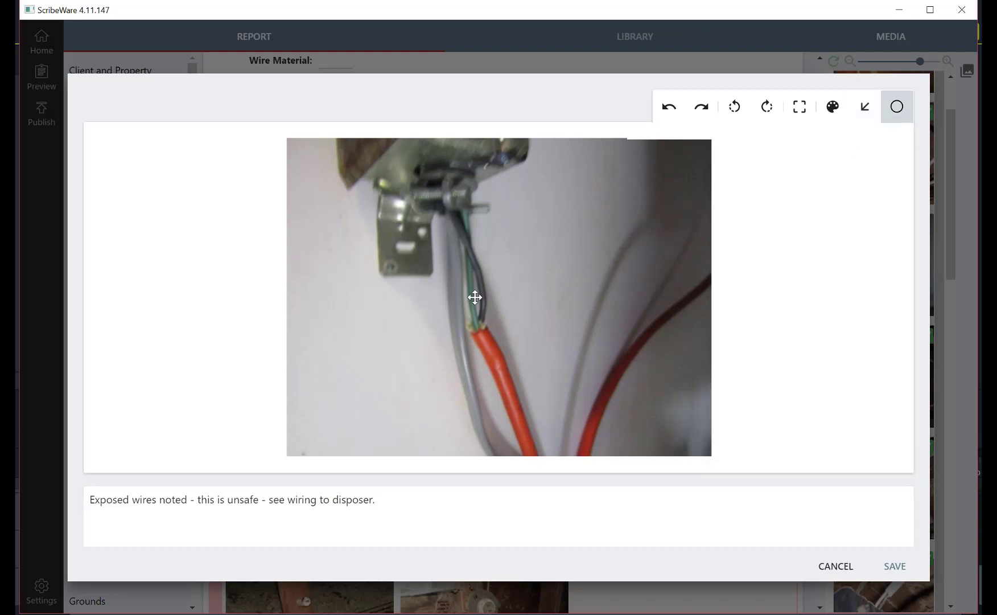
pyautogui.moveTo(455, 260); pyautogui.dragTo(487, 333)
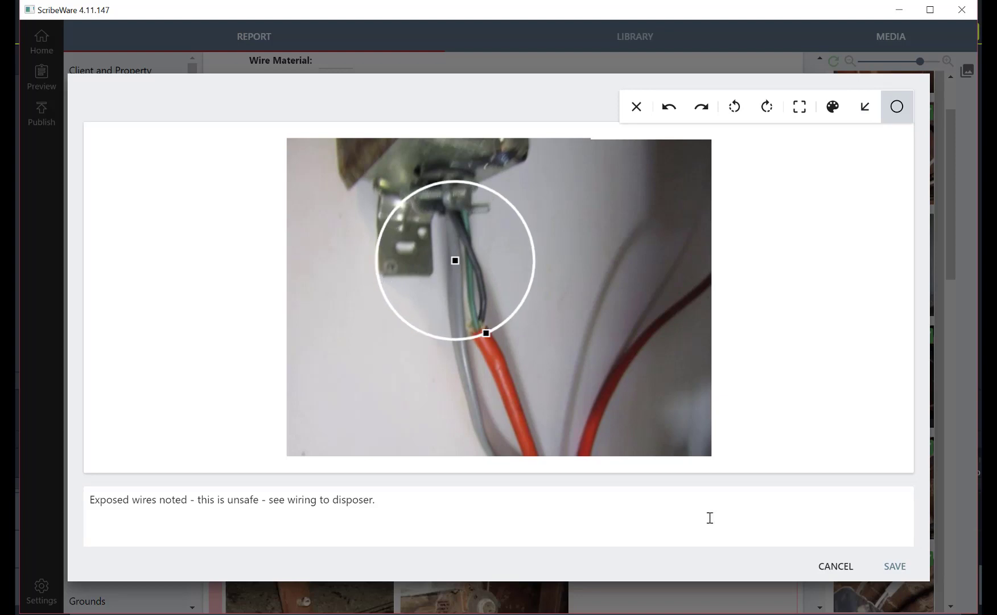
pyautogui.click(898, 567)
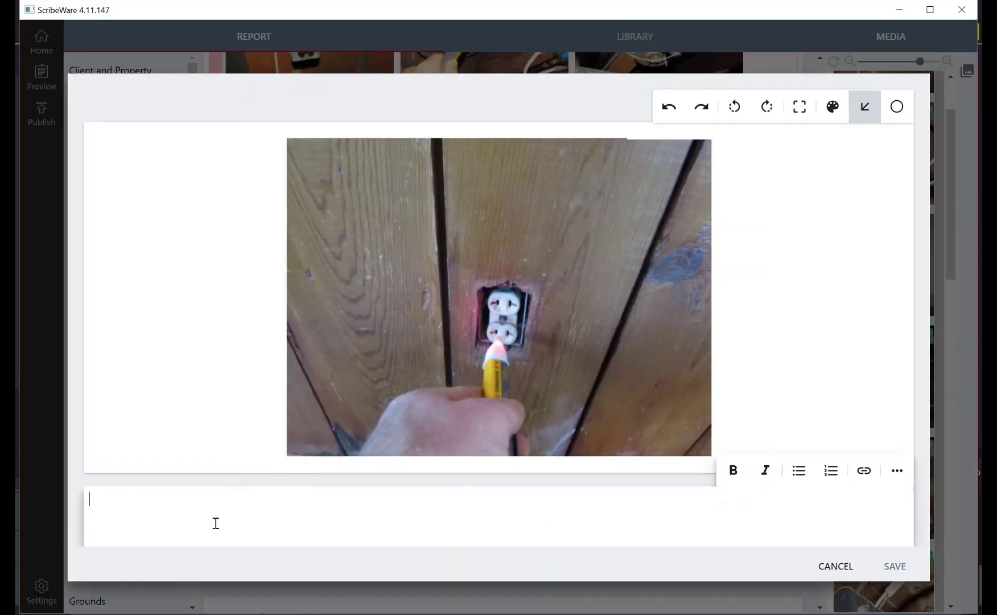
# - Caption the outlet-tester photo with the extension rings sentence
pyautogui.write('exte')
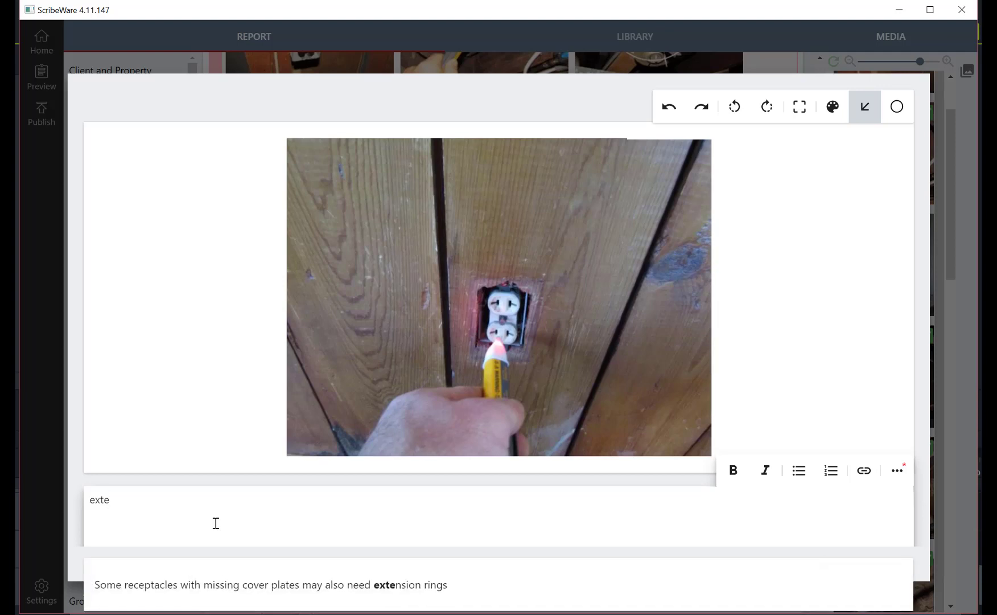
pyautogui.click(383, 586)
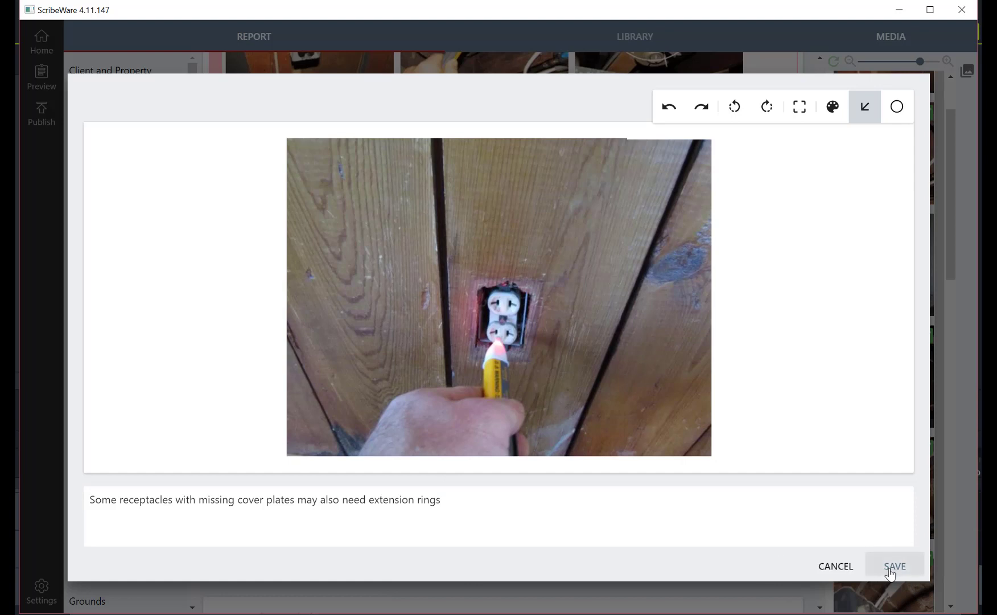
pyautogui.click(894, 566)
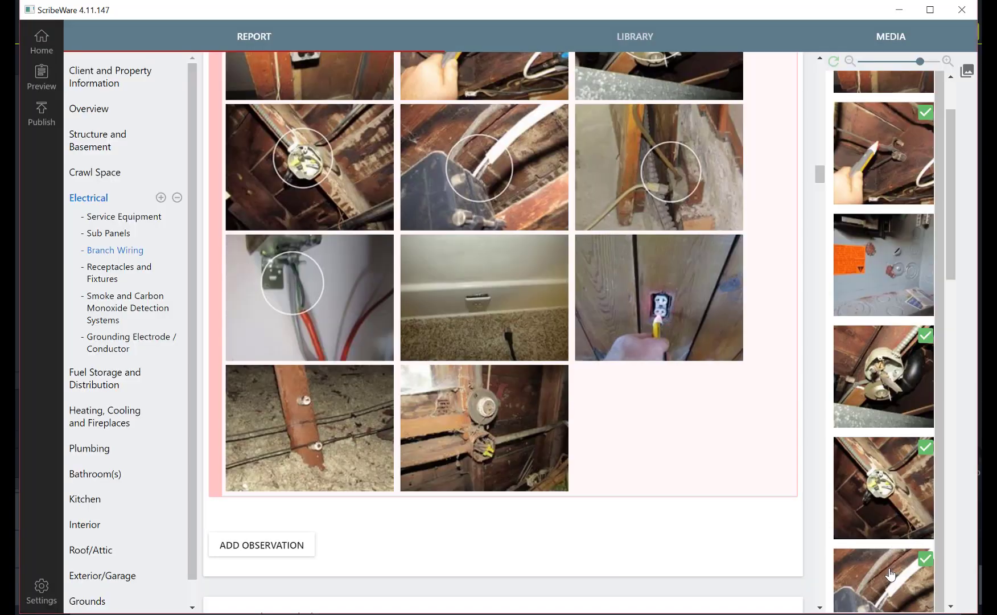
# - Caption the baseboard photo as loose receptacles, '- see south wall of master bedroom'
pyautogui.click(459, 263)
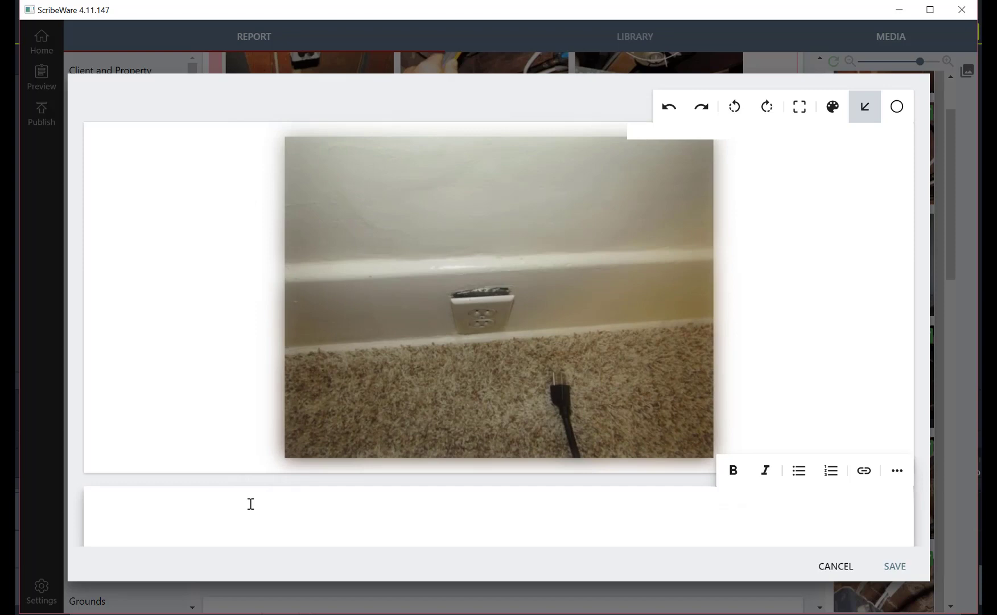
pyautogui.write('loosse')
pyautogui.press('BackSpace')
pyautogui.press('BackSpace')
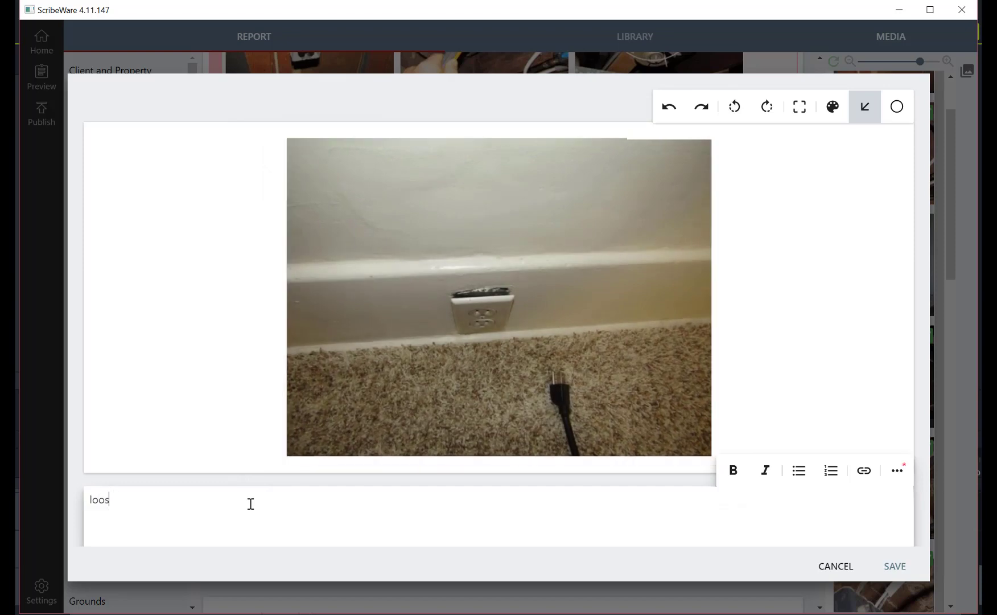
pyautogui.write('e')
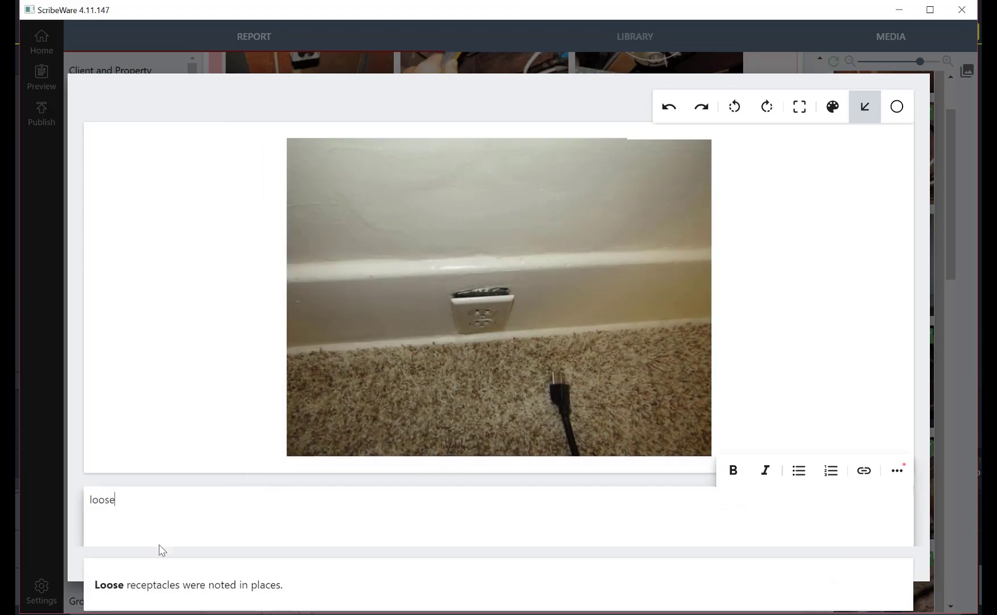
pyautogui.click(147, 593)
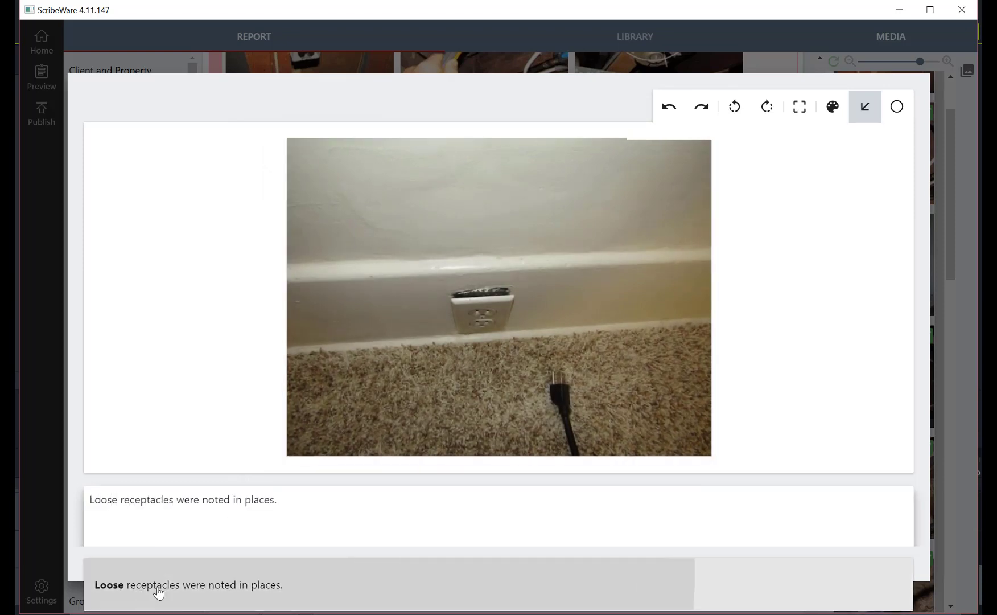
pyautogui.click(275, 501)
pyautogui.write('- s')
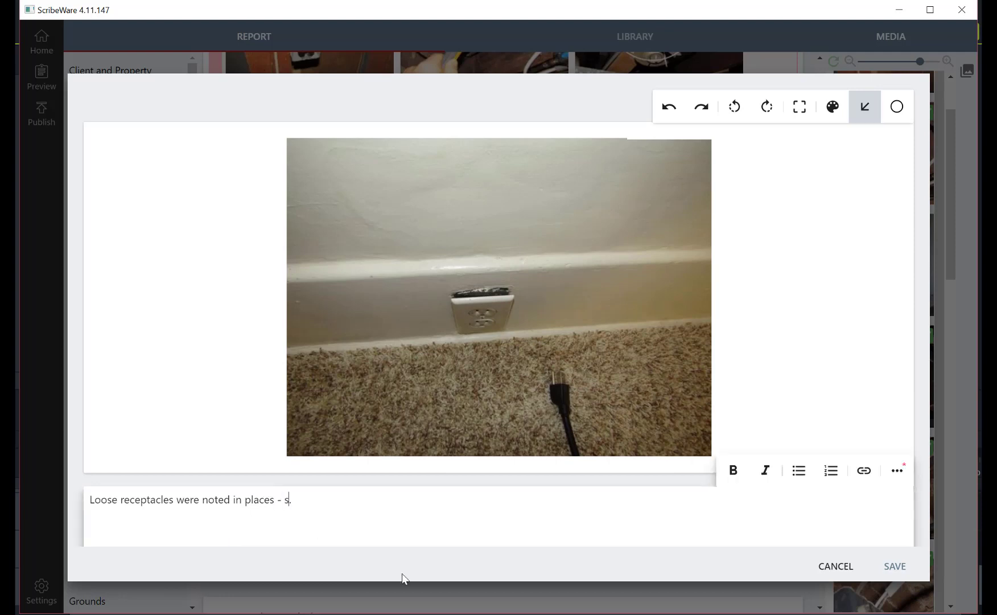
pyautogui.write('ee south wall of master ')
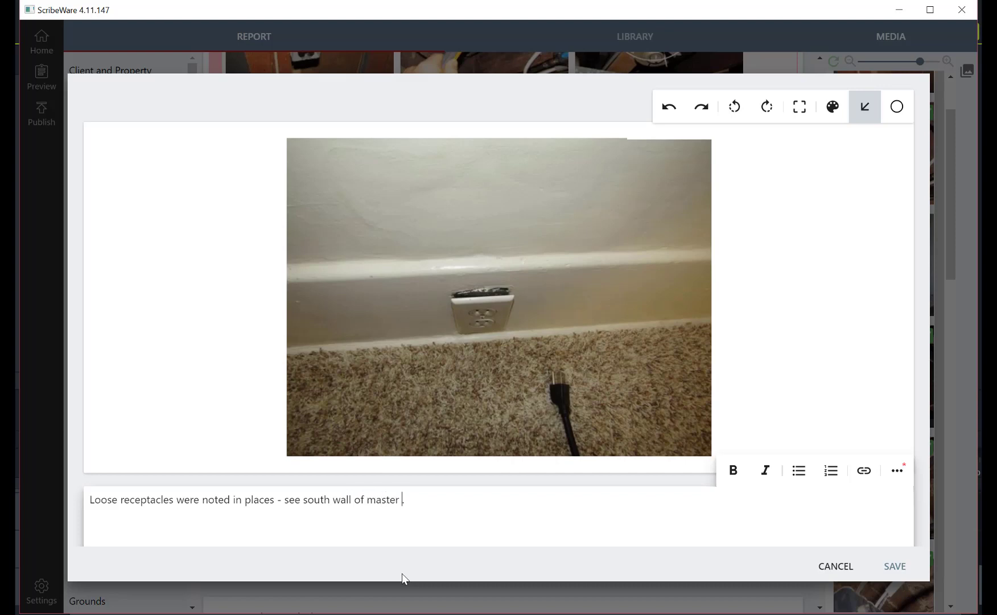
pyautogui.write('bedroom')
# - Save the baseboard caption; caption the attic photo as rodent-damaged knob and tube wiring, circling the wires
pyautogui.click(893, 566)
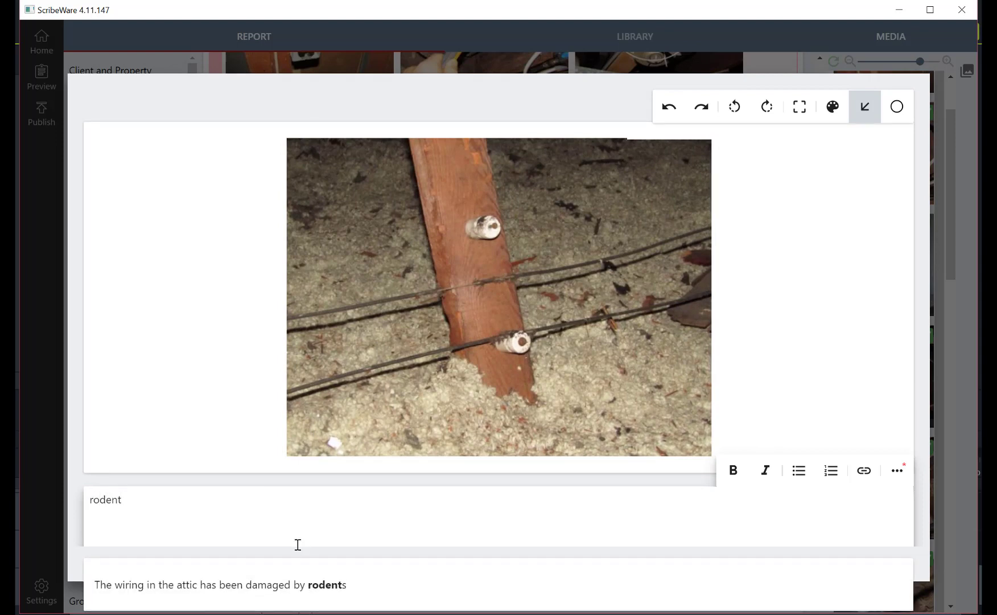
pyautogui.click(303, 585)
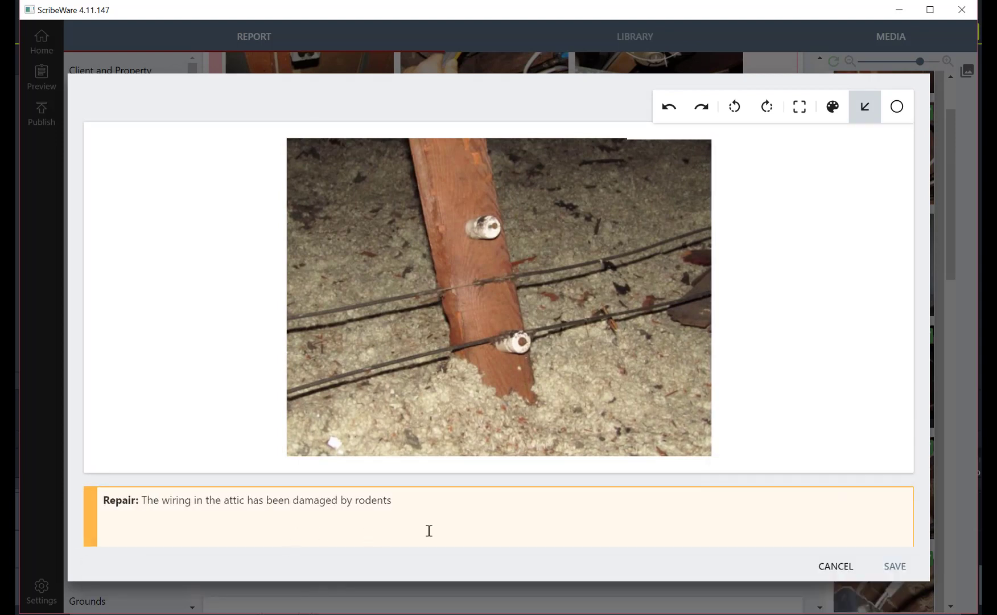
pyautogui.click(398, 501)
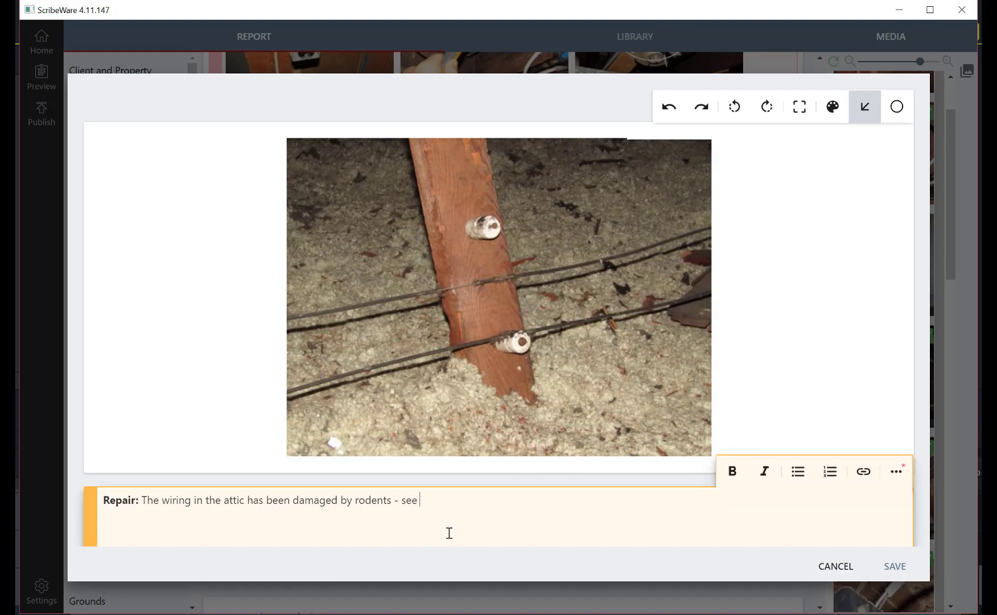
pyautogui.write('- see damaged insulation on ac')
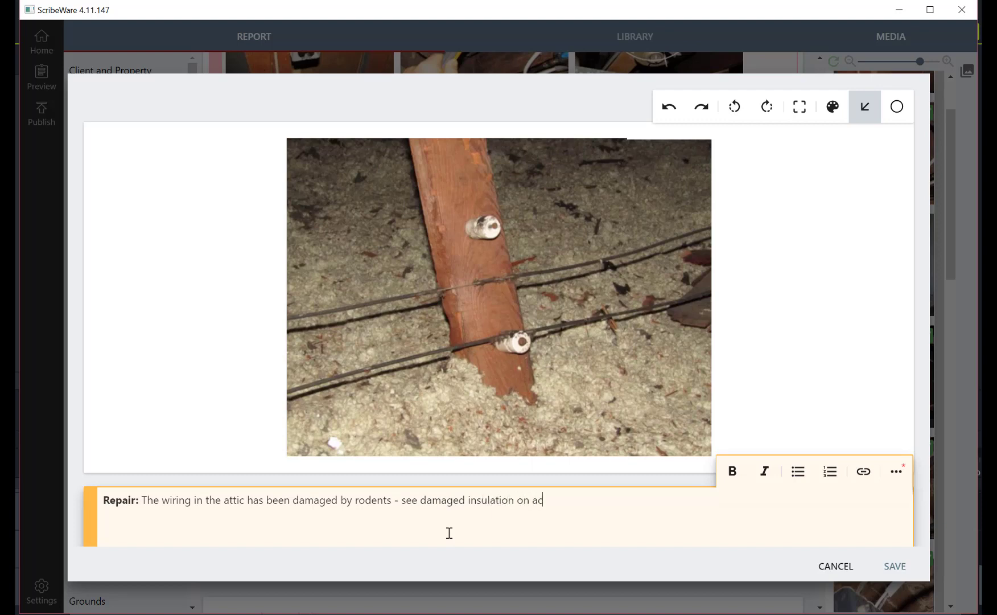
pyautogui.write('tive knob and tube')
pyautogui.click(897, 107)
pyautogui.moveTo(463, 272); pyautogui.dragTo(560, 323)
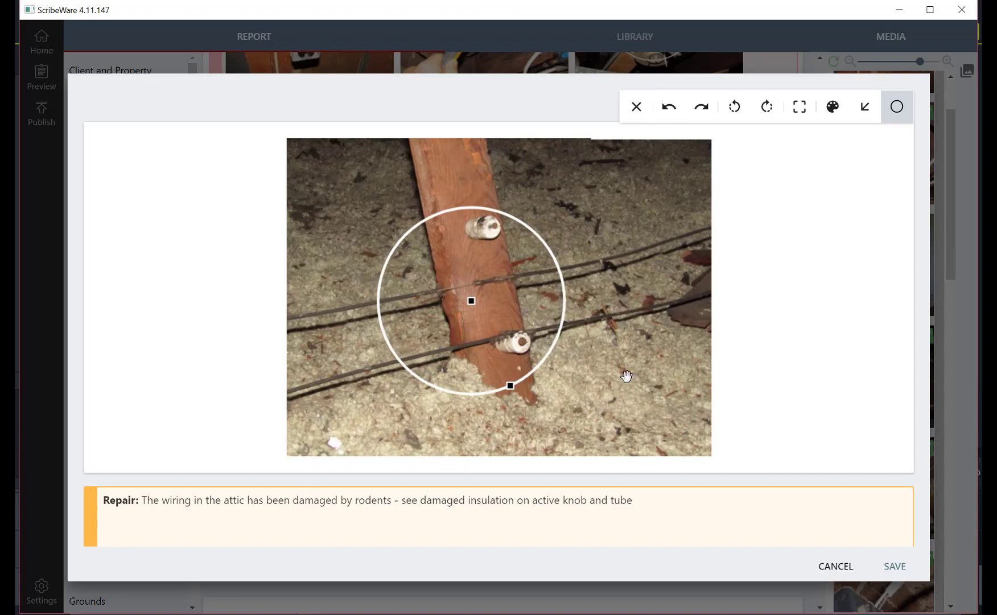
pyautogui.click(892, 567)
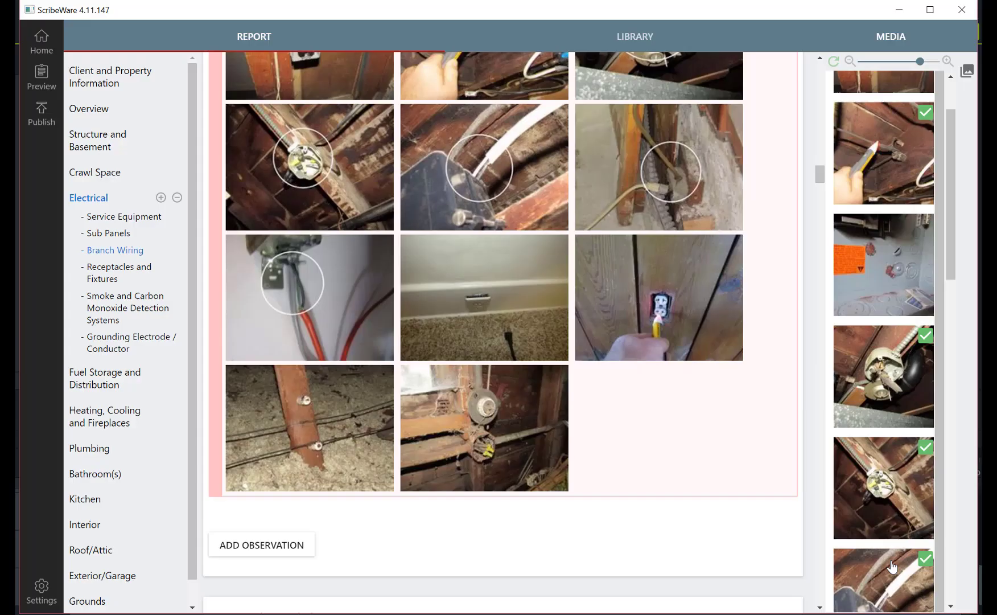
# - Caption the garage photo: abandoned wiring inoperative, budget to re-wire the garage and supply a new feed
pyautogui.click(529, 453)
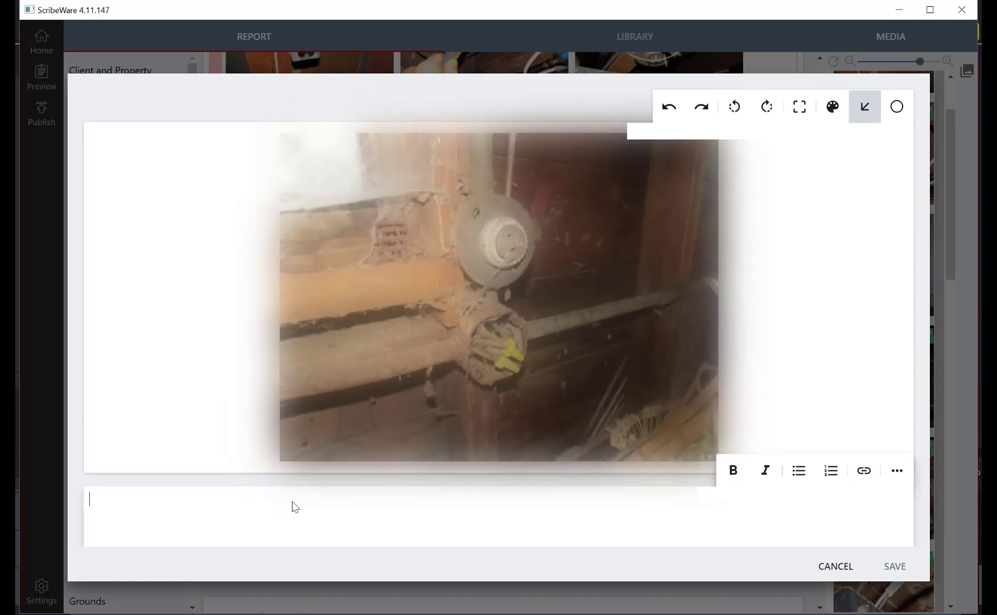
pyautogui.write('aba')
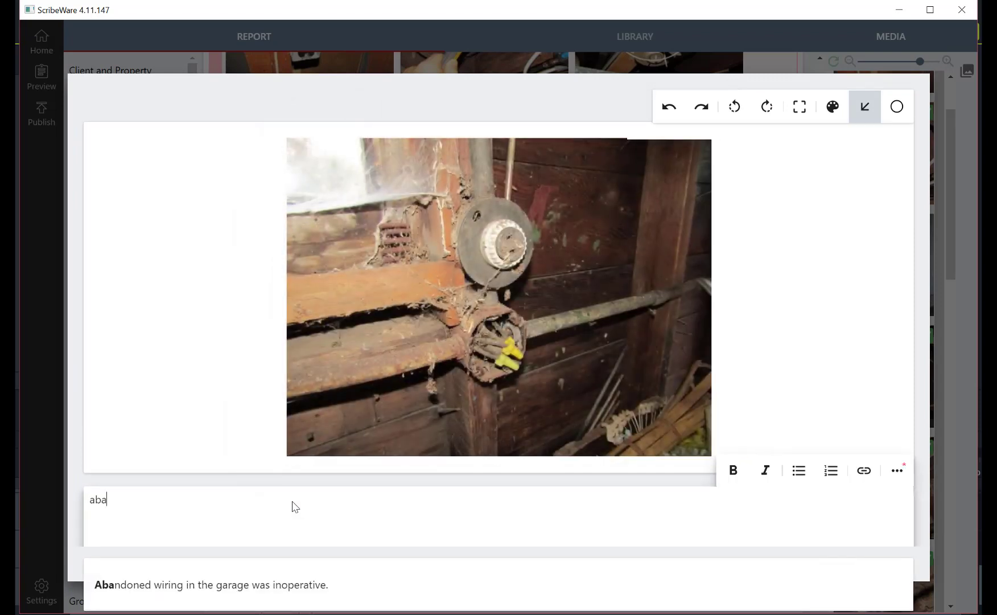
pyautogui.click(118, 589)
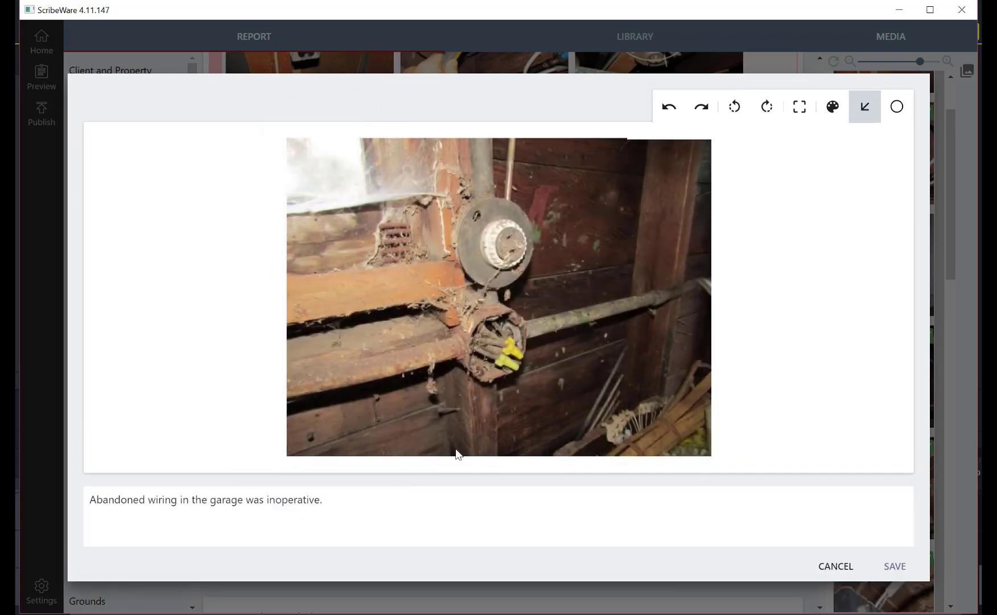
pyautogui.click(379, 499)
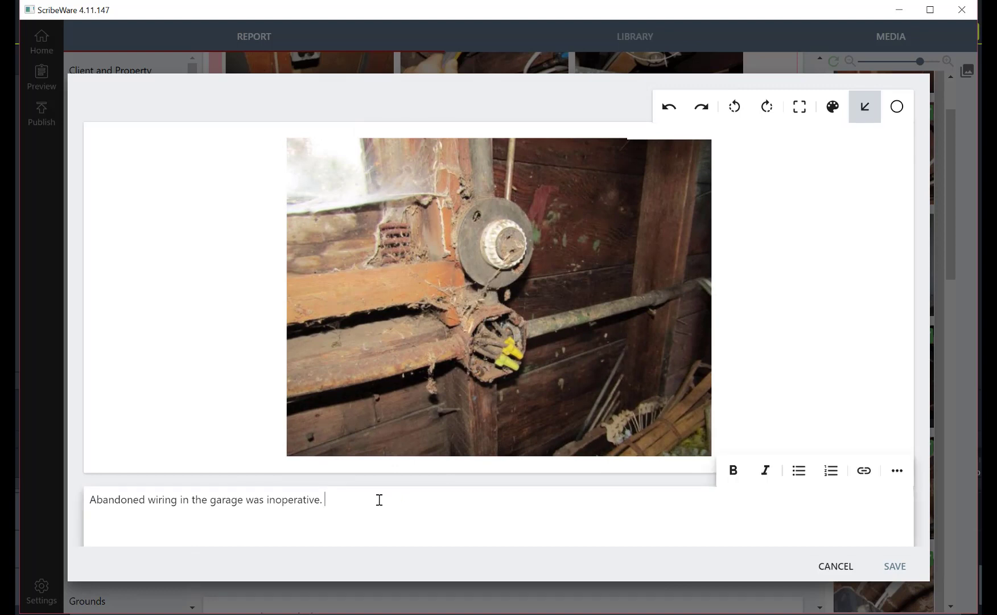
pyautogui.press('BackSpace')
pyautogui.write('- I would budget')
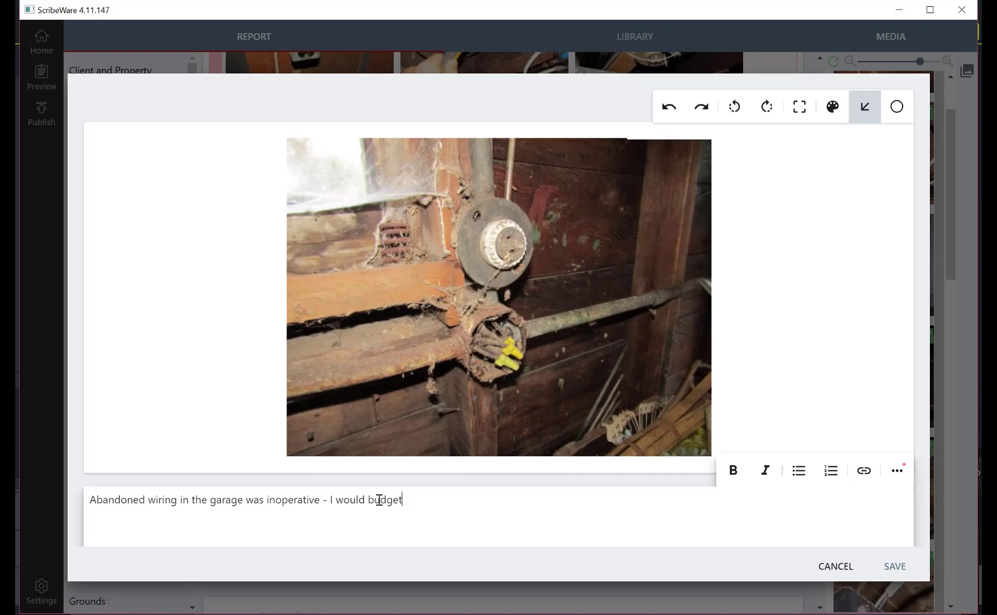
pyautogui.write('o re-wire the garage and s')
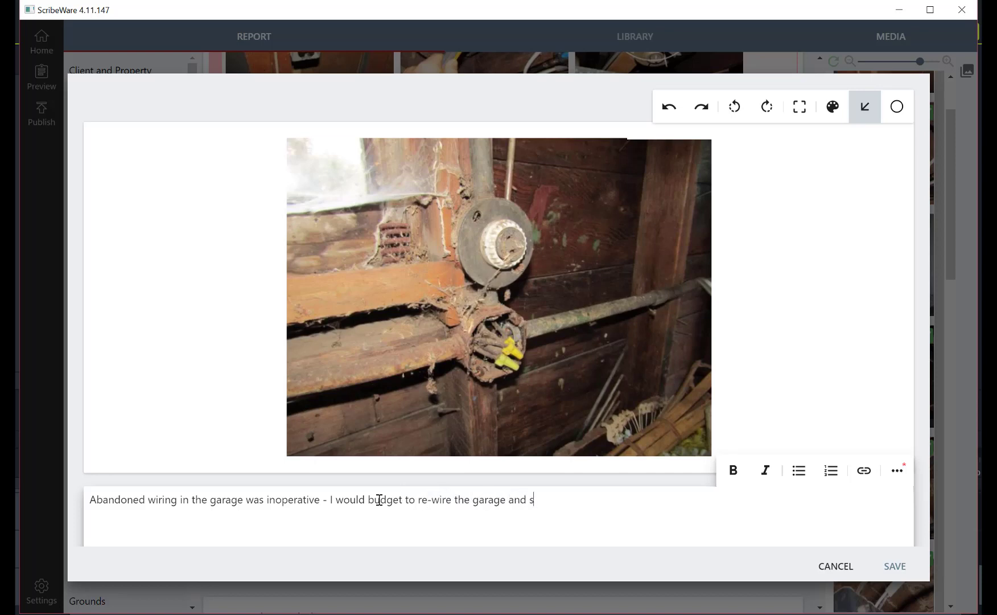
pyautogui.write('upply a new feed')
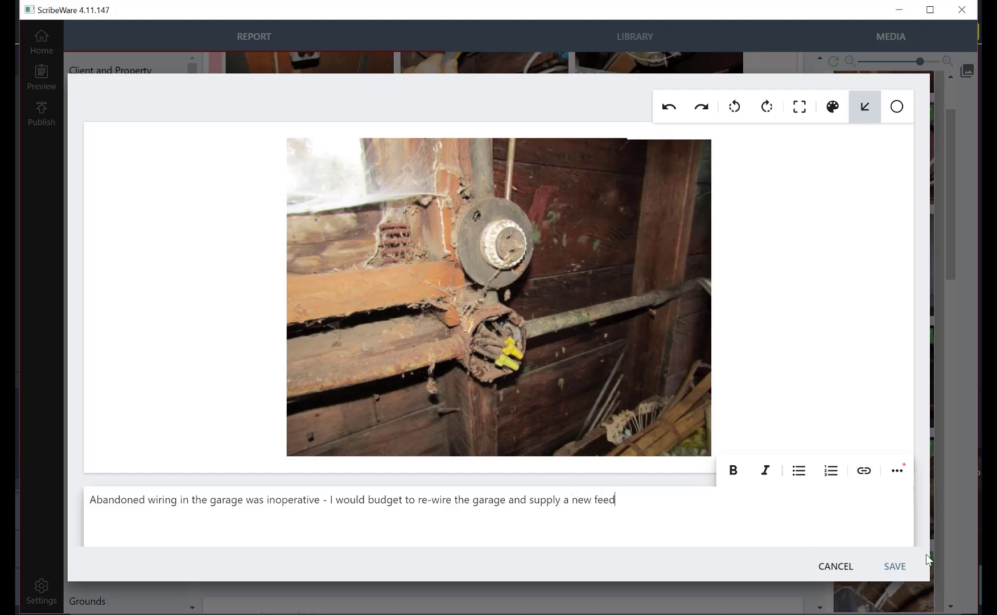
pyautogui.click(895, 566)
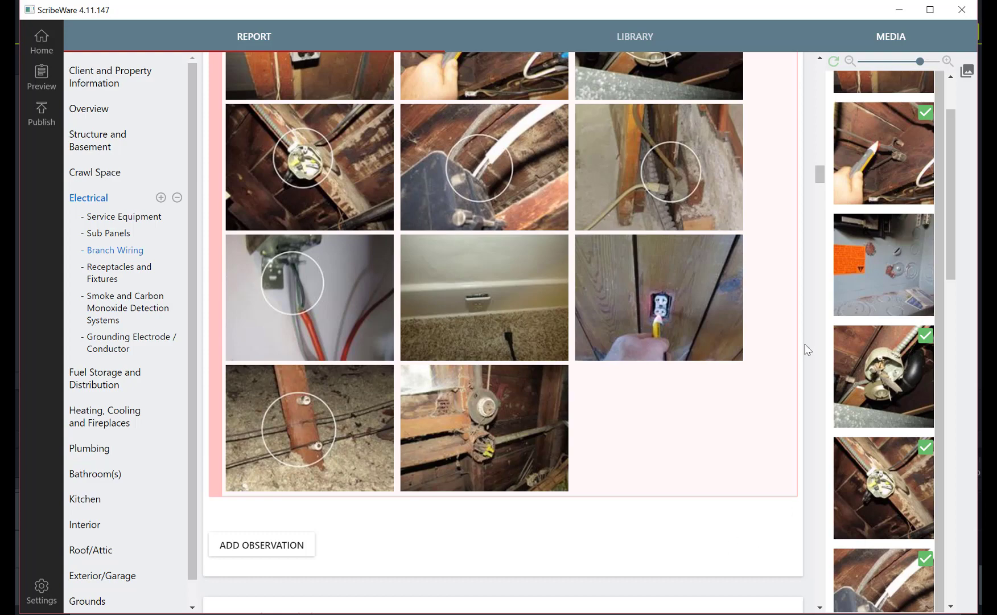
# - List the ten photo captions as bullets under the Branch Wiring Major Concern paragraph
pyautogui.moveTo(818, 179); pyautogui.dragTo(818, 171)
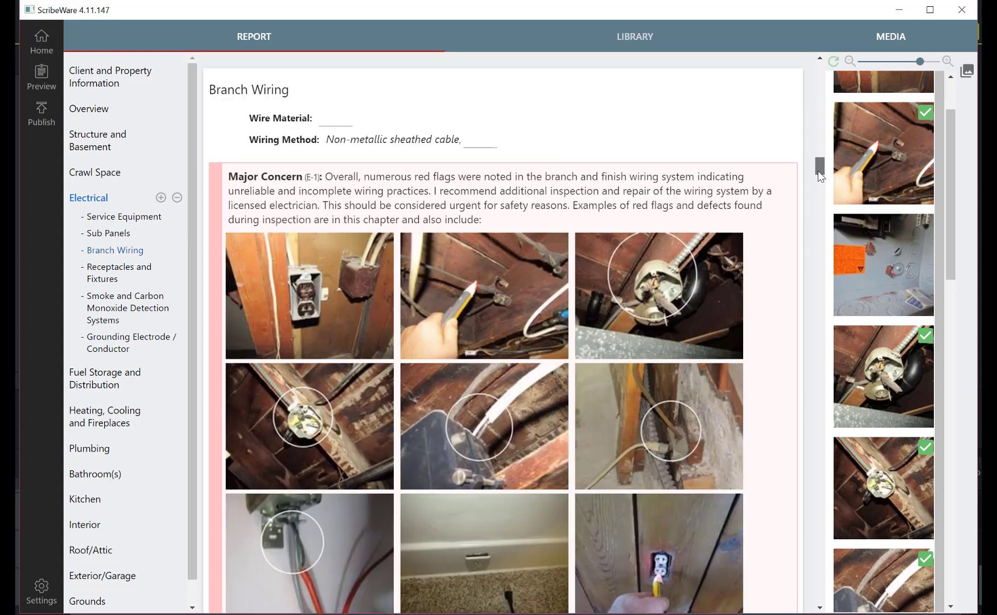
pyautogui.click(490, 222)
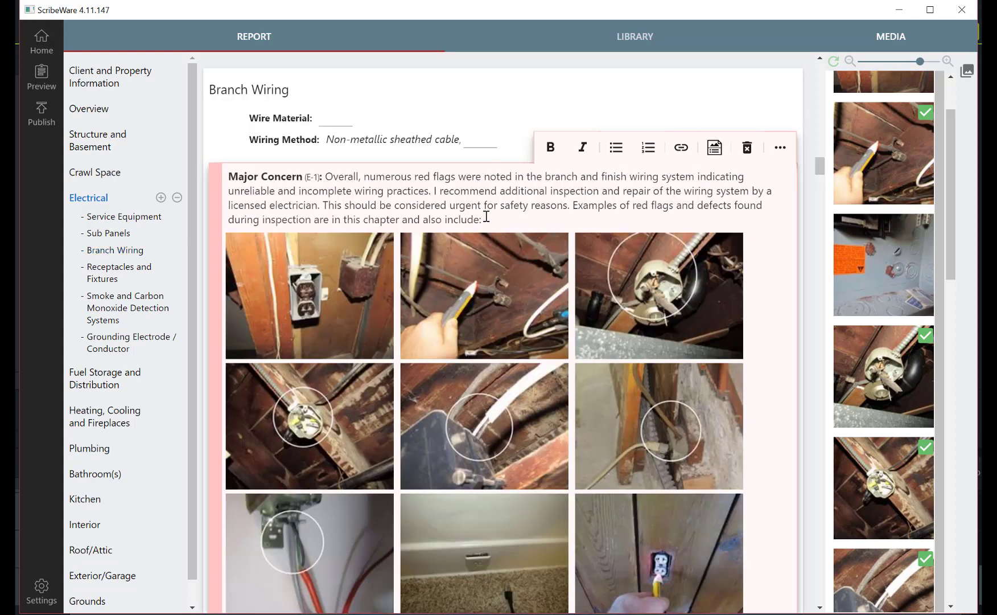
pyautogui.click(715, 149)
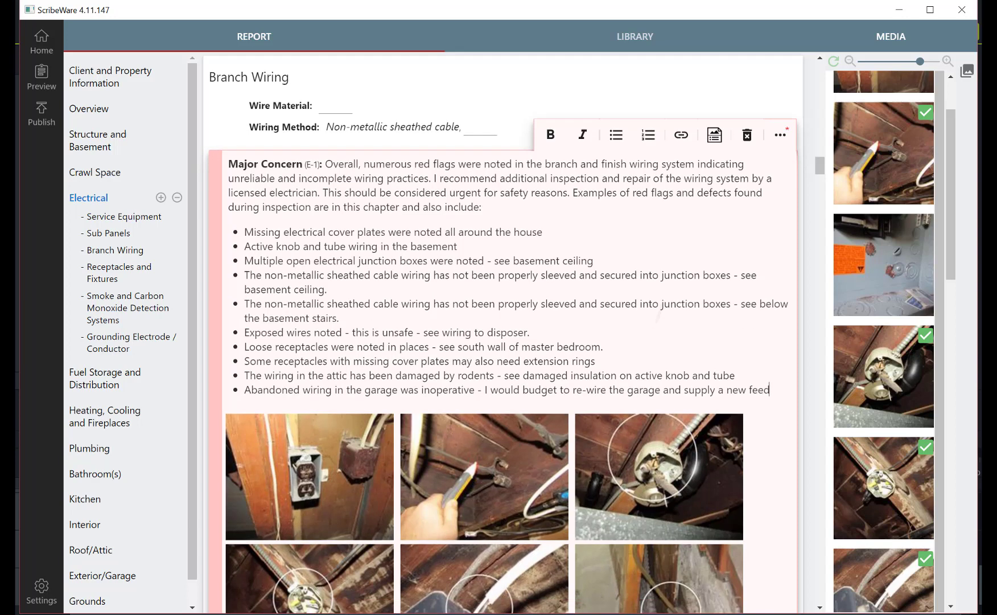
# - Set the Receptacles and Fixtures Outlets field to Three wire outlets
pyautogui.scroll(-1, 581, 288)
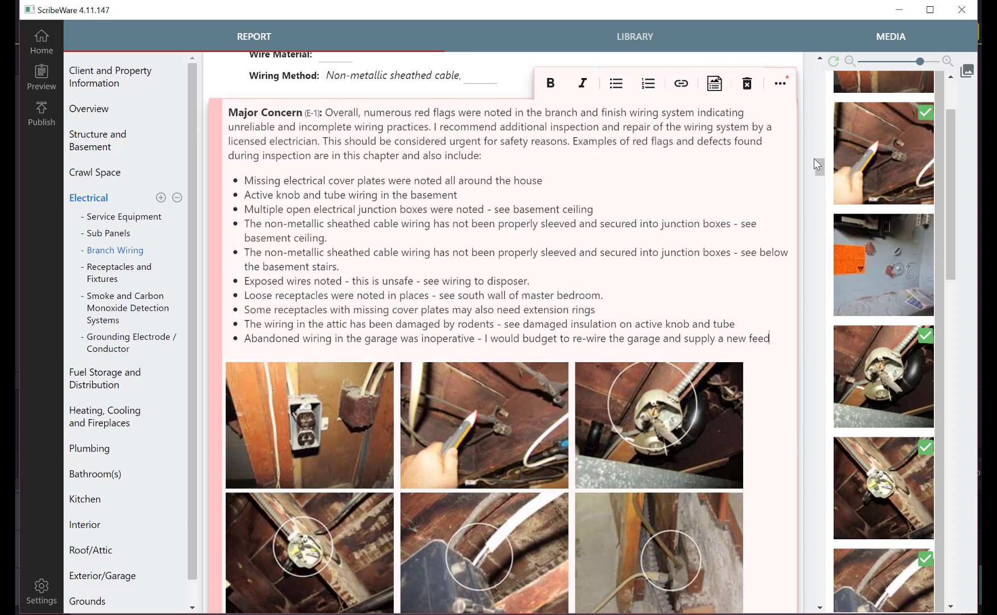
pyautogui.scroll(3, 822, 164)
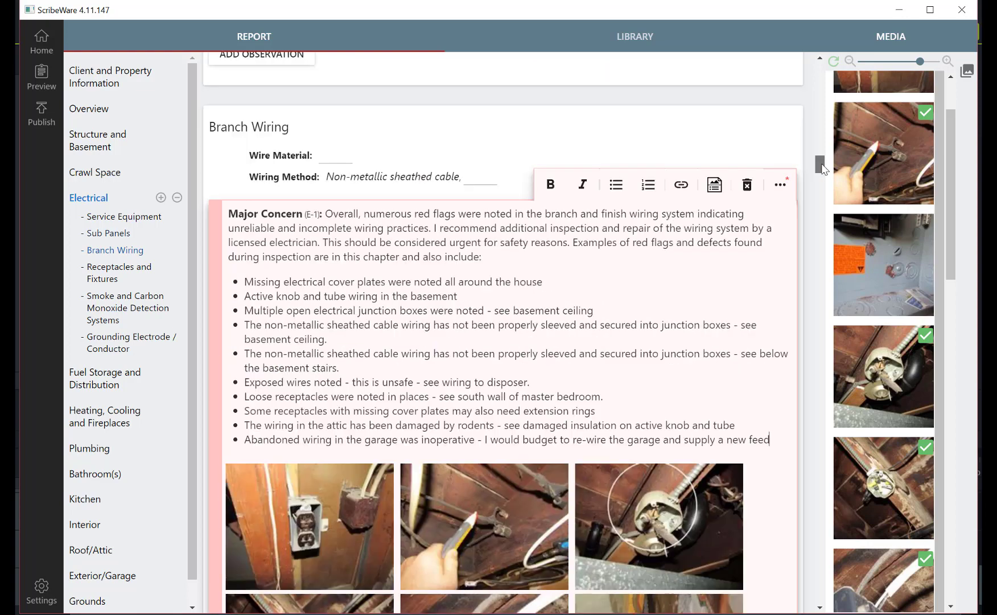
pyautogui.moveTo(822, 164); pyautogui.dragTo(818, 195)
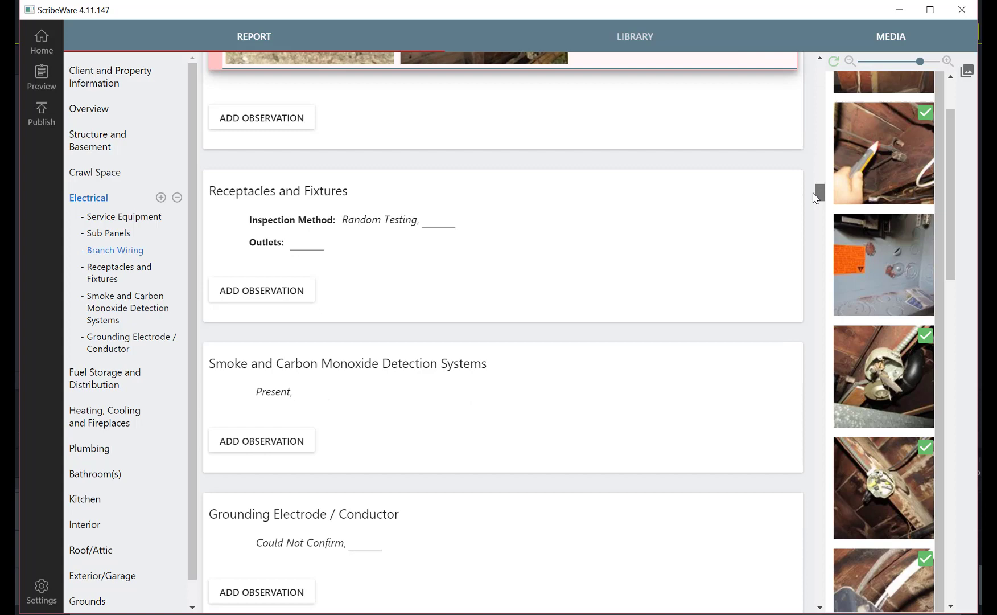
pyautogui.click(307, 245)
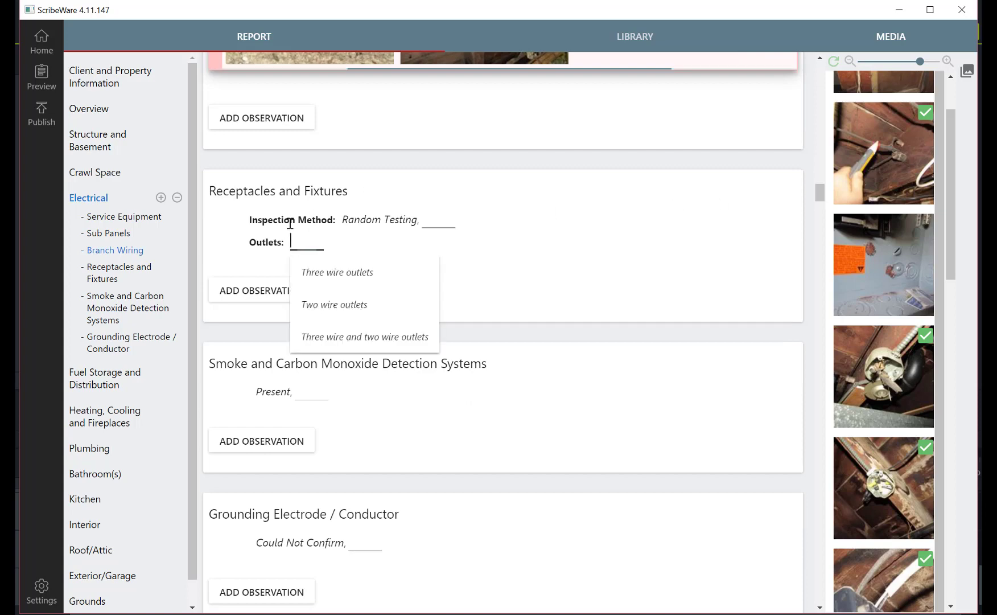
pyautogui.click(308, 271)
# - Add a library Repair urging a licensed electrician to eliminate open or false grounds
pyautogui.click(246, 304)
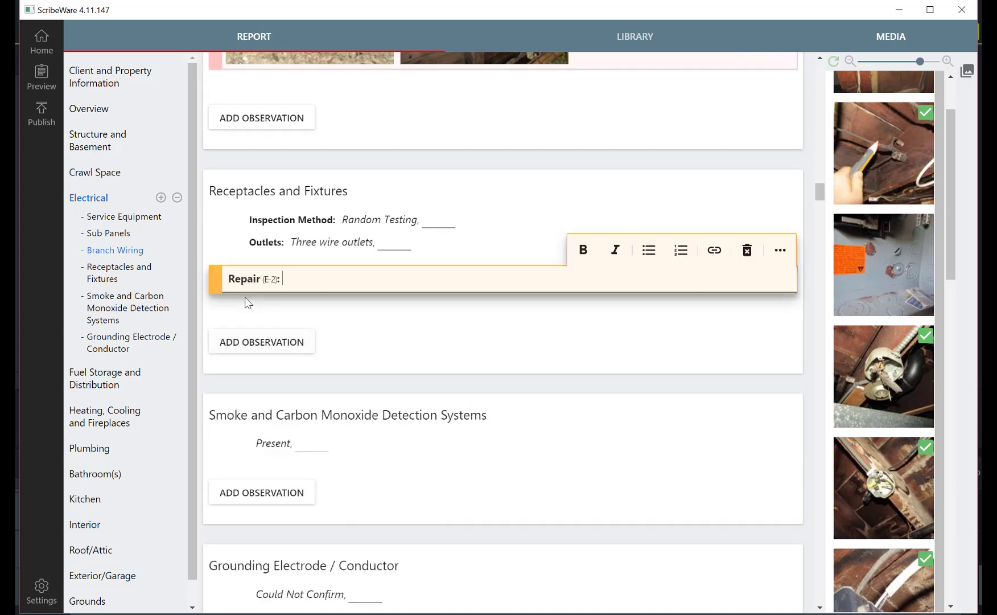
pyautogui.write('fase')
pyautogui.press('BackSpace')
pyautogui.press('BackSpace')
pyautogui.press('BackSpace')
pyautogui.write('lse')
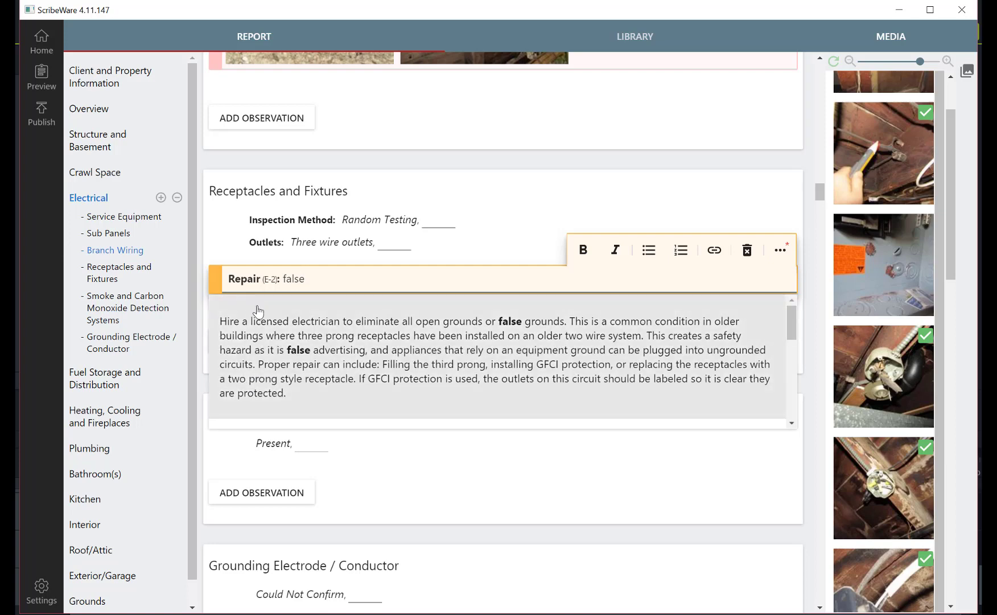
pyautogui.click(293, 357)
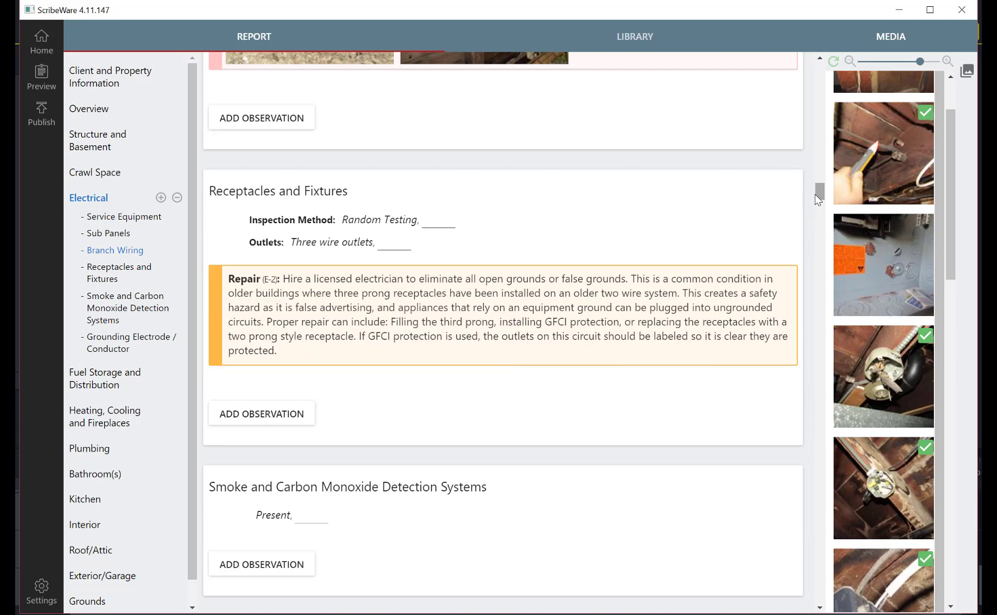
# - Add the carbon monoxide alarm Repair (WAC 51-51-0315) to Smoke and CO Detection Systems
pyautogui.click(283, 565)
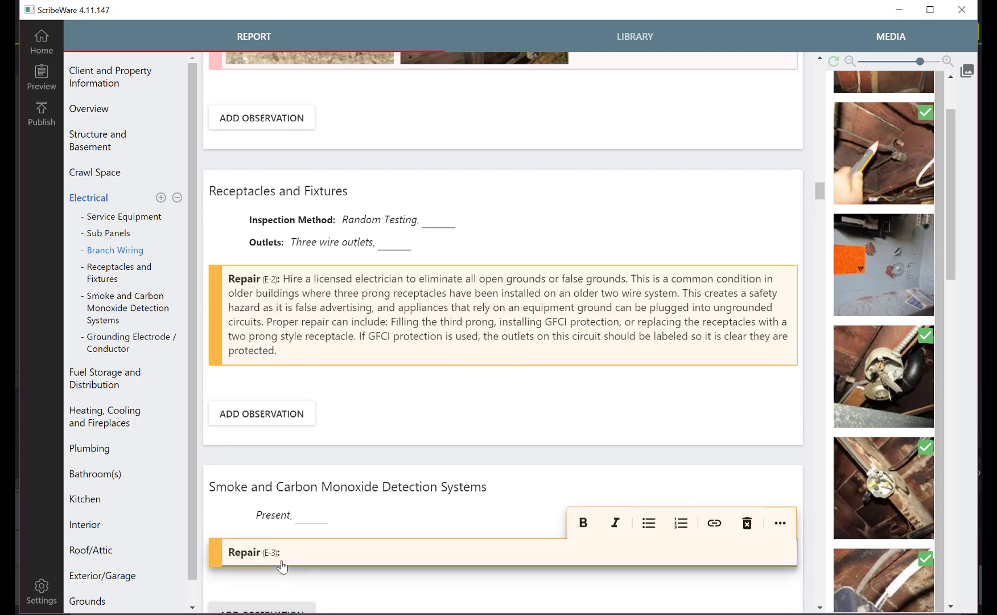
pyautogui.write('carb')
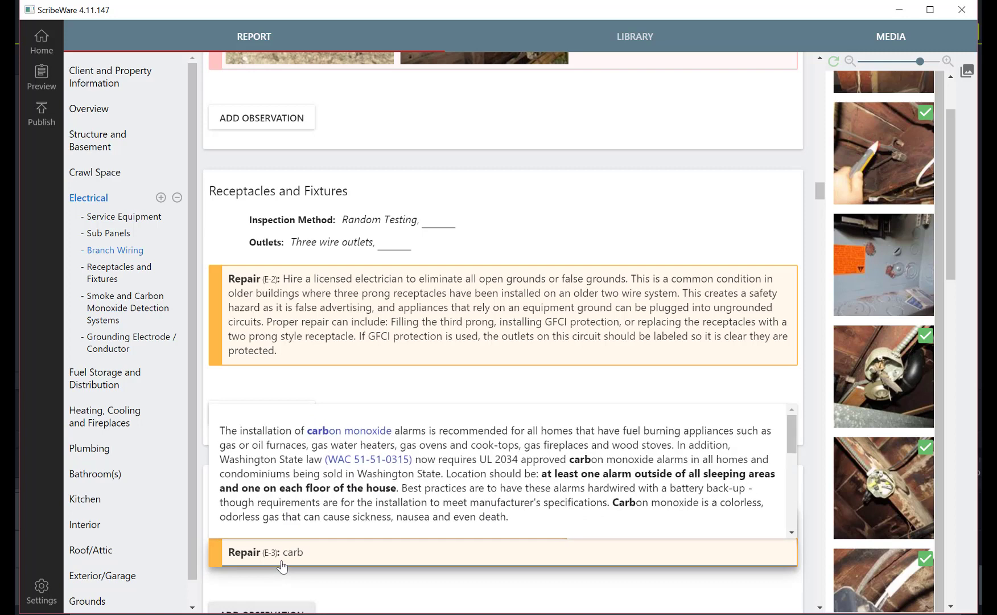
pyautogui.click(322, 444)
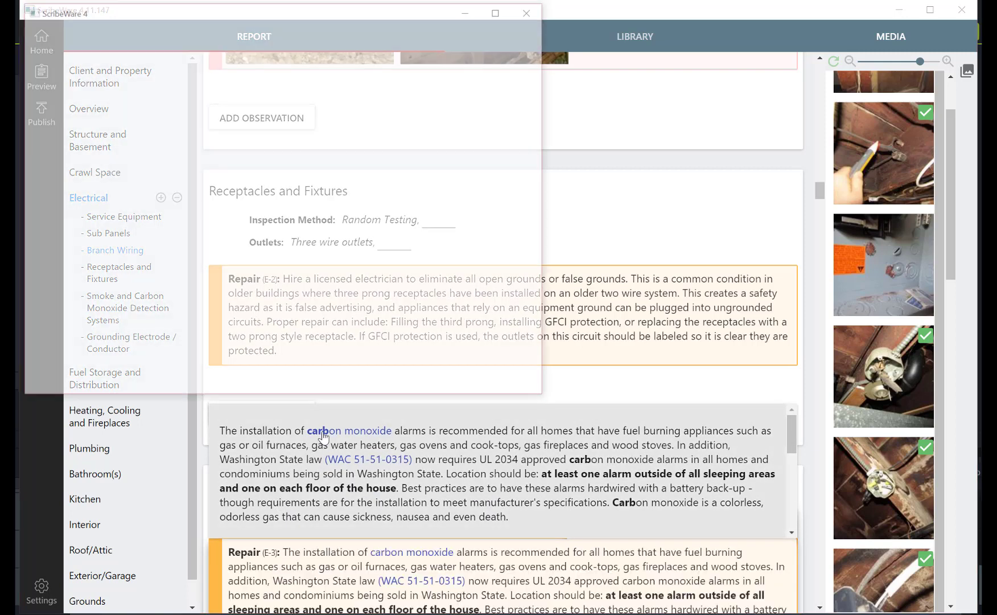
pyautogui.click(532, 10)
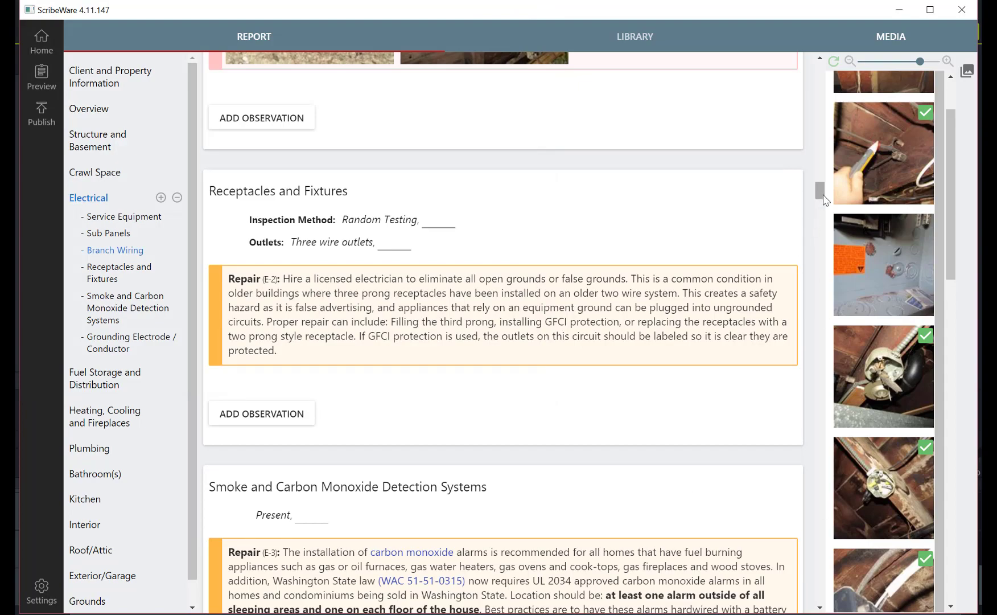
pyautogui.moveTo(823, 200); pyautogui.dragTo(823, 145)
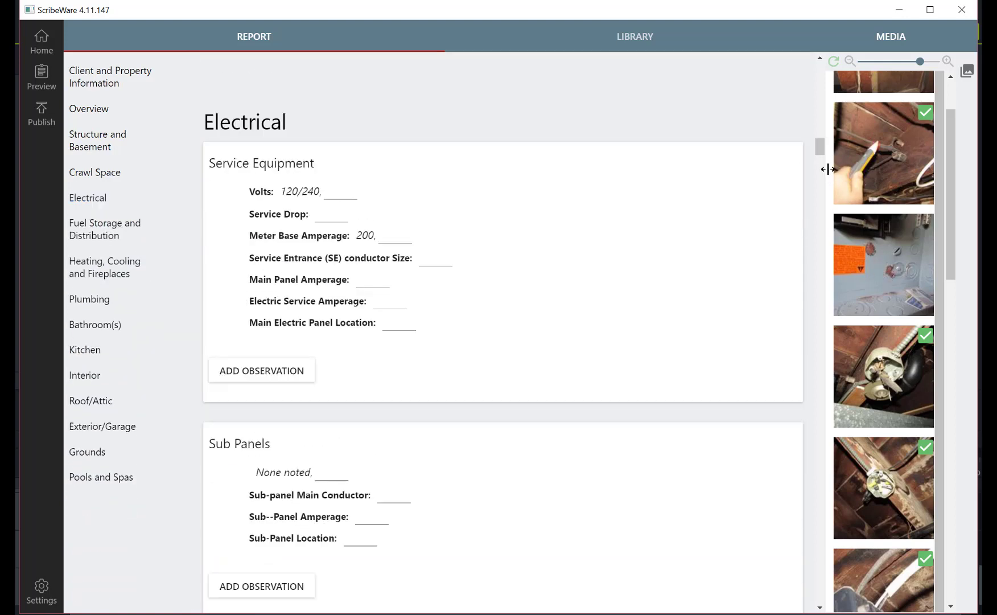
# - Add a Sub Panels Repair with the orange-label panel photo and the corroded sub-panel paragraph
pyautogui.moveTo(824, 152); pyautogui.dragTo(824, 161)
pyautogui.moveTo(882, 233); pyautogui.dragTo(571, 246)
pyautogui.click(307, 305)
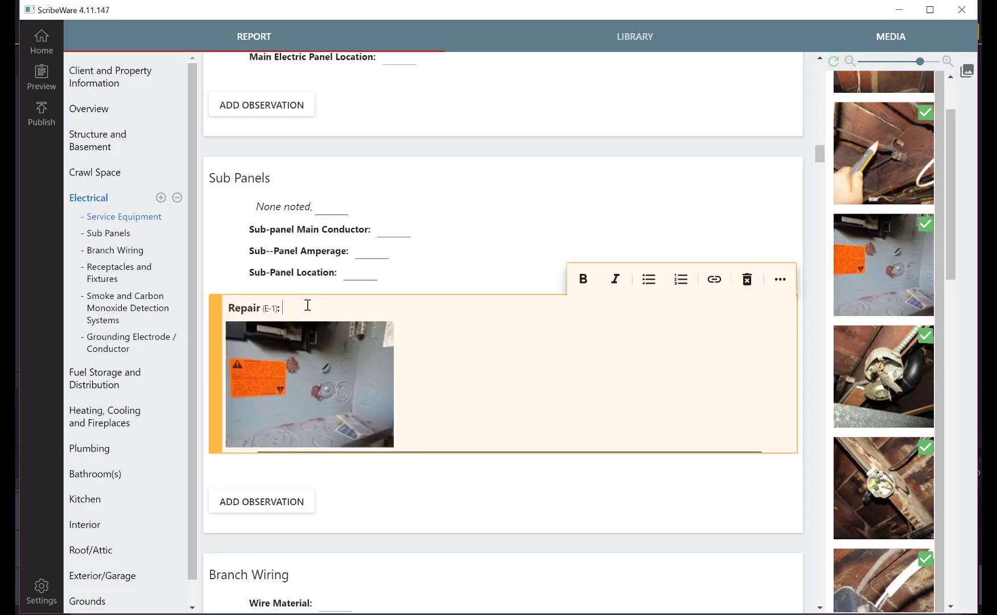
pyautogui.write('corr')
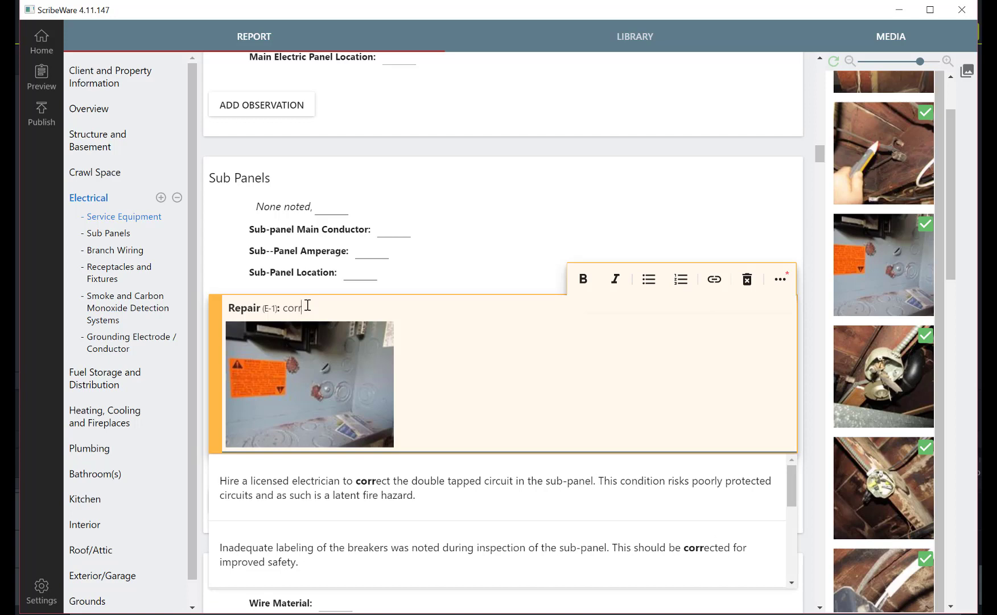
pyautogui.moveTo(789, 480); pyautogui.dragTo(794, 555)
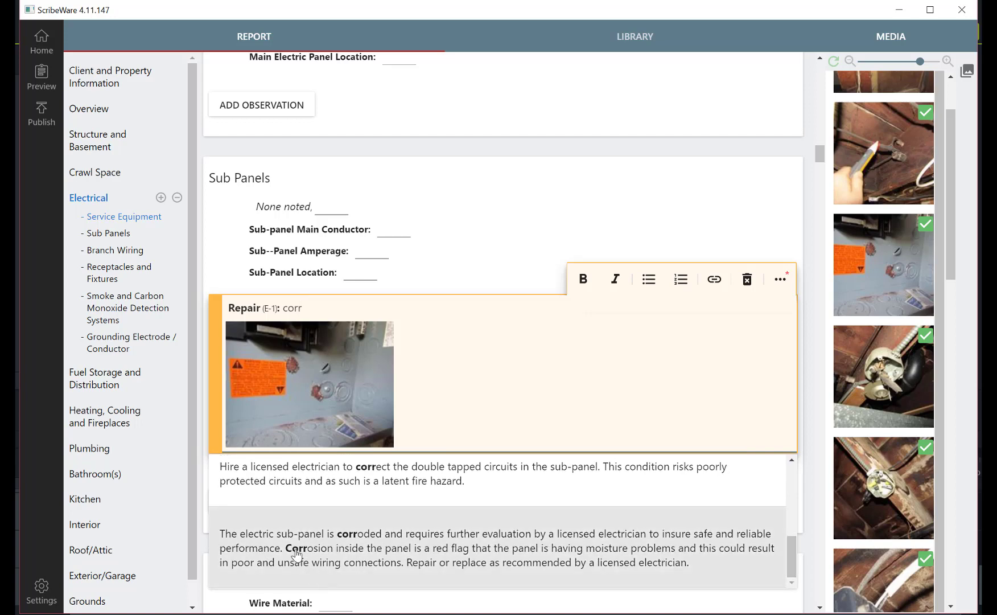
pyautogui.click(437, 556)
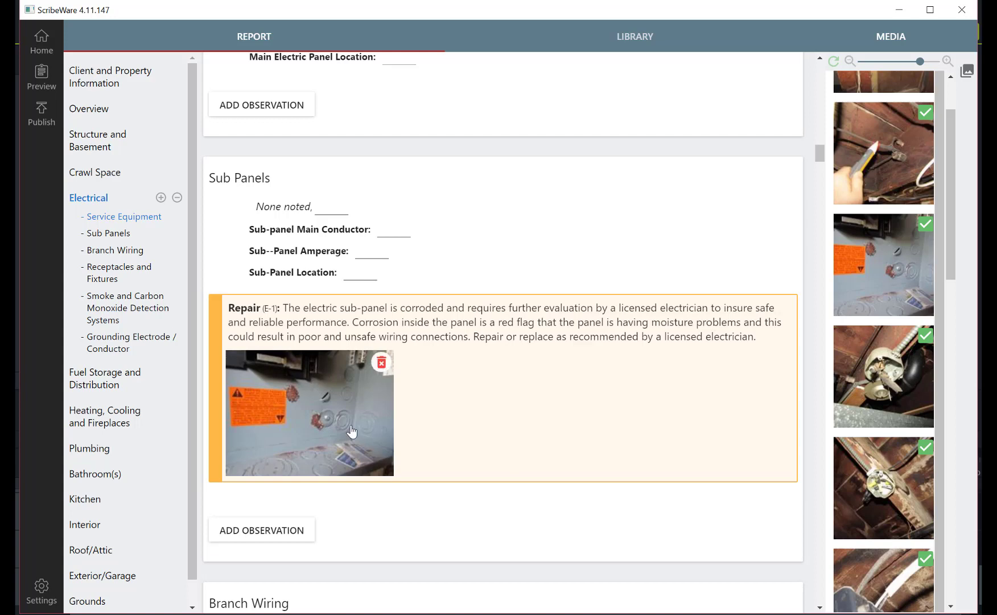
pyautogui.click(351, 432)
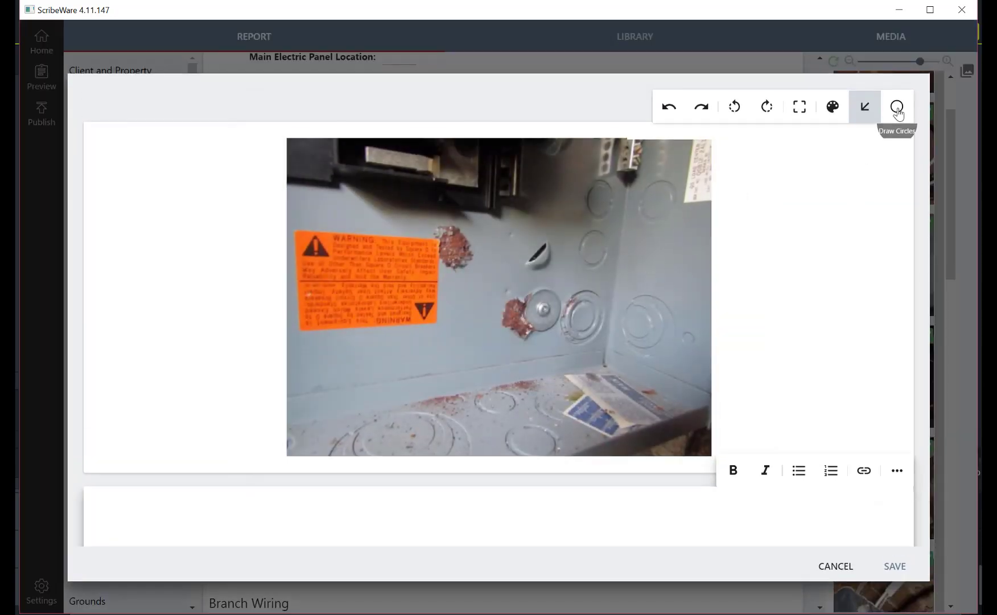
# - Draw a circle around the upper corrosion spot by the warning label and save the photo
pyautogui.click(897, 106)
pyautogui.moveTo(448, 224)
pyautogui.mouseDown()
pyautogui.moveTo(463, 285)
pyautogui.moveTo(496, 266)
pyautogui.moveTo(497, 278)
pyautogui.mouseUp()
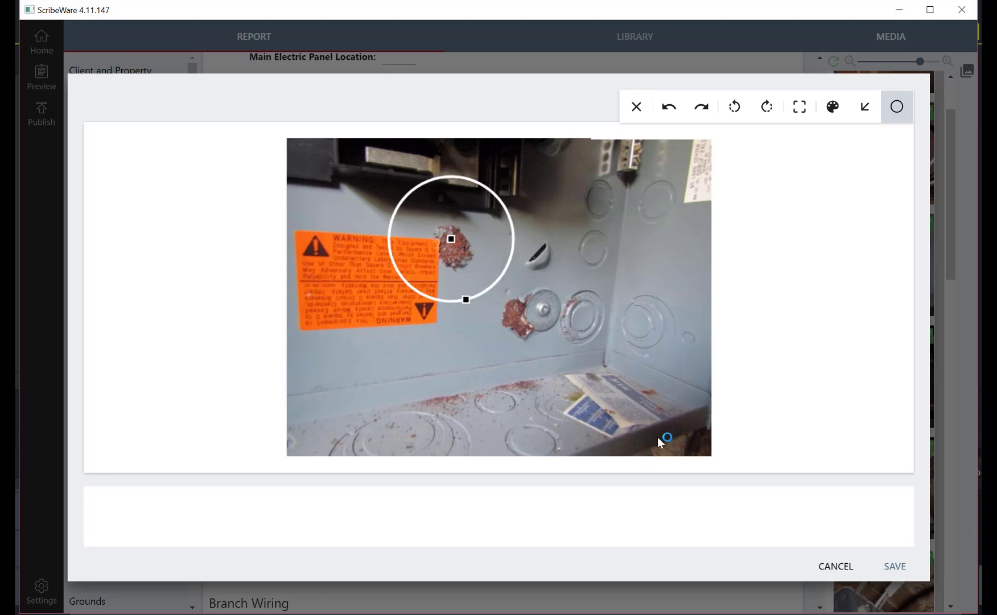
pyautogui.click(894, 571)
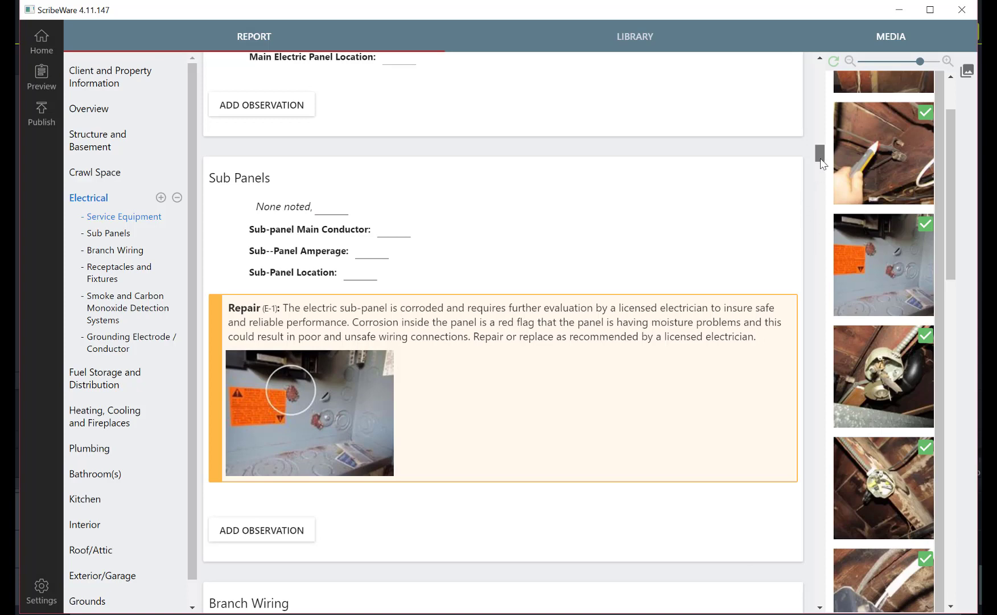
pyautogui.moveTo(821, 160); pyautogui.dragTo(820, 208)
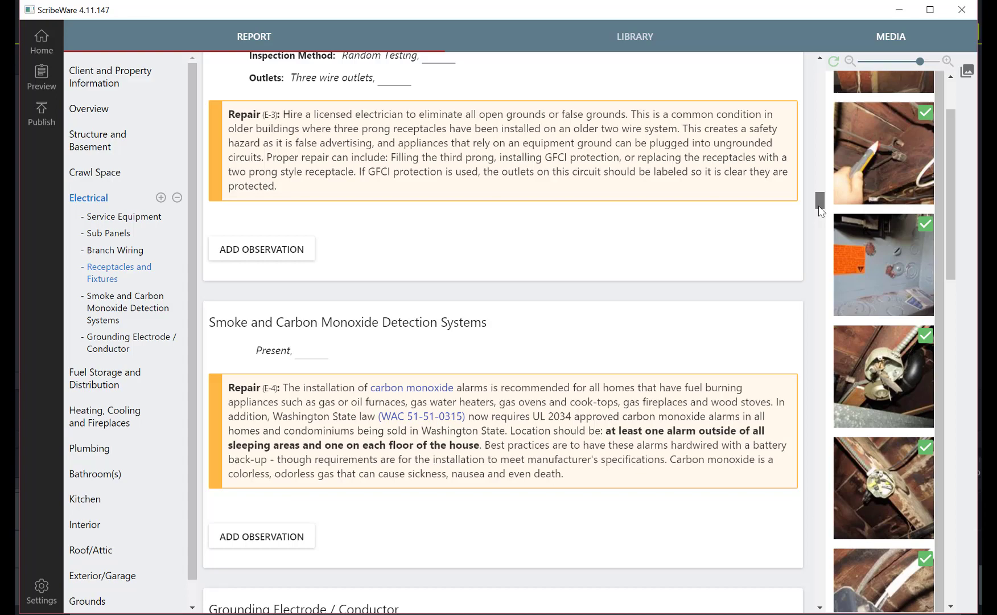
pyautogui.moveTo(821, 211); pyautogui.dragTo(827, 180)
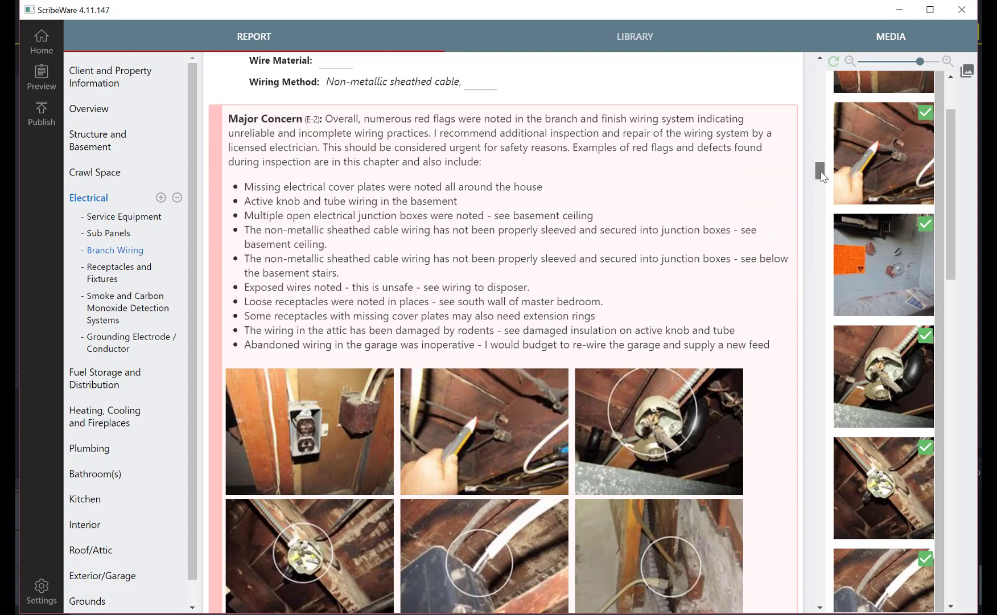
pyautogui.moveTo(822, 177); pyautogui.dragTo(823, 182)
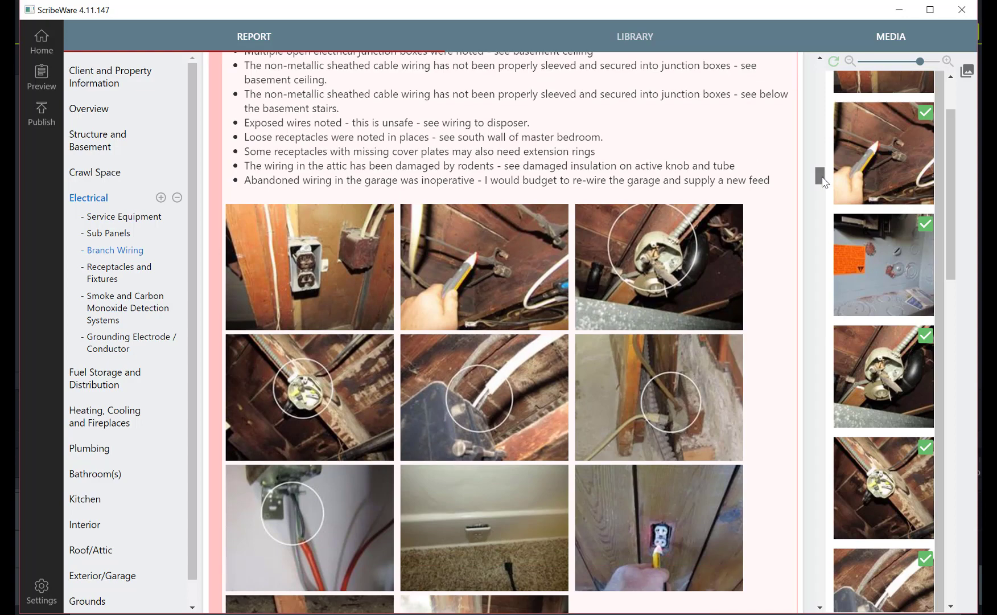
pyautogui.moveTo(823, 180); pyautogui.dragTo(823, 172)
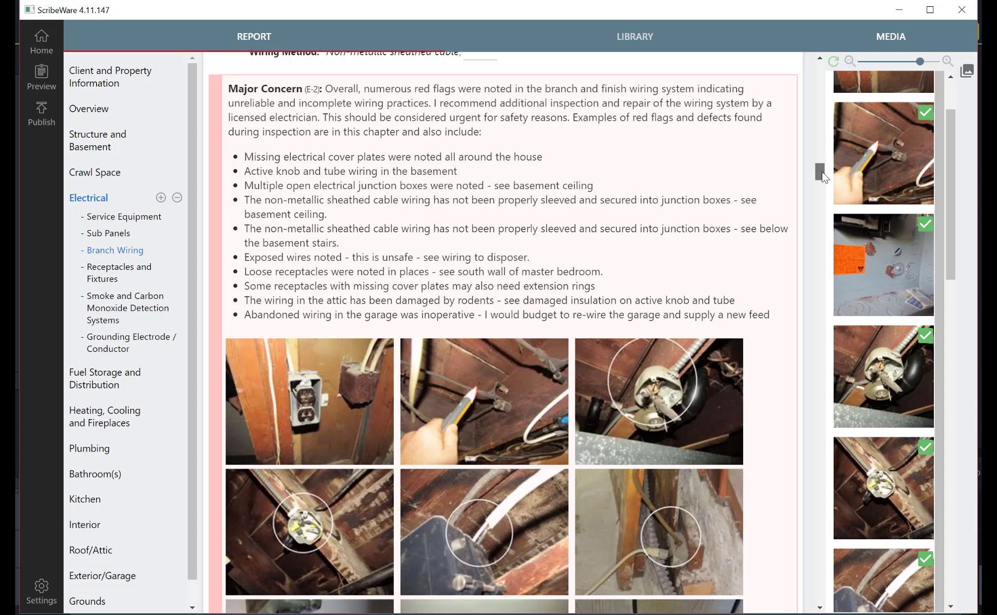